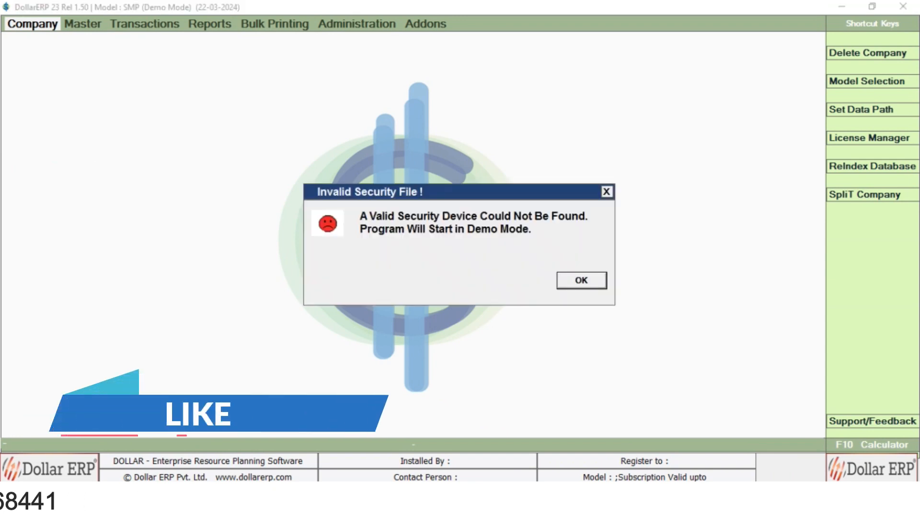
# Step: Dismiss the security device notice, view the Create Company form and leave it without creating a company
pyautogui.press('Return')
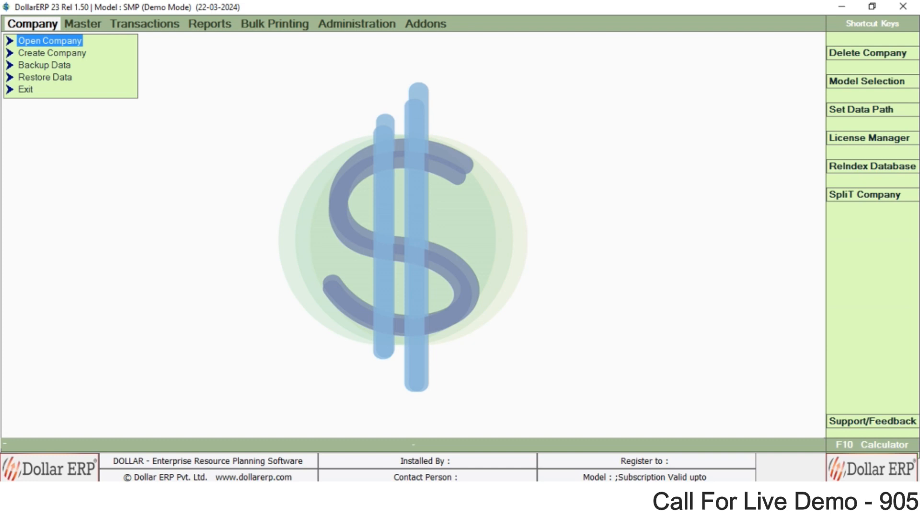
pyautogui.press('Down')
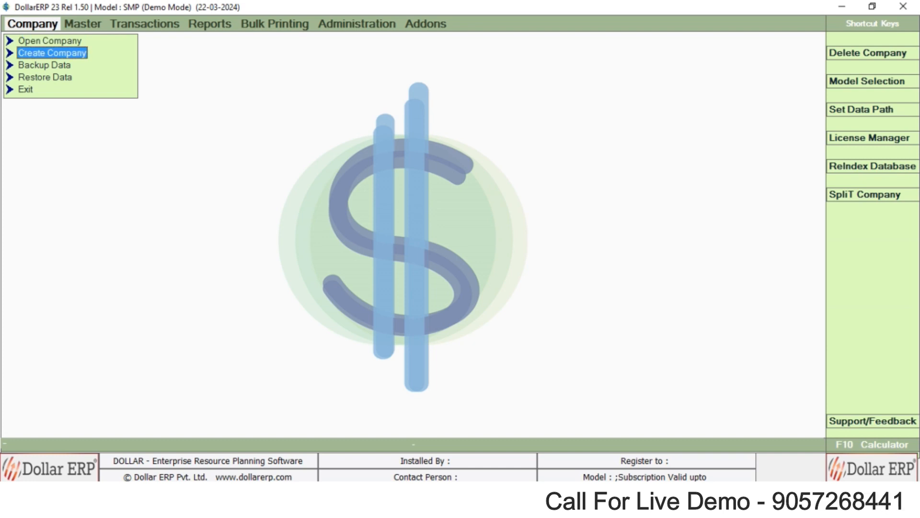
pyautogui.press('Return')
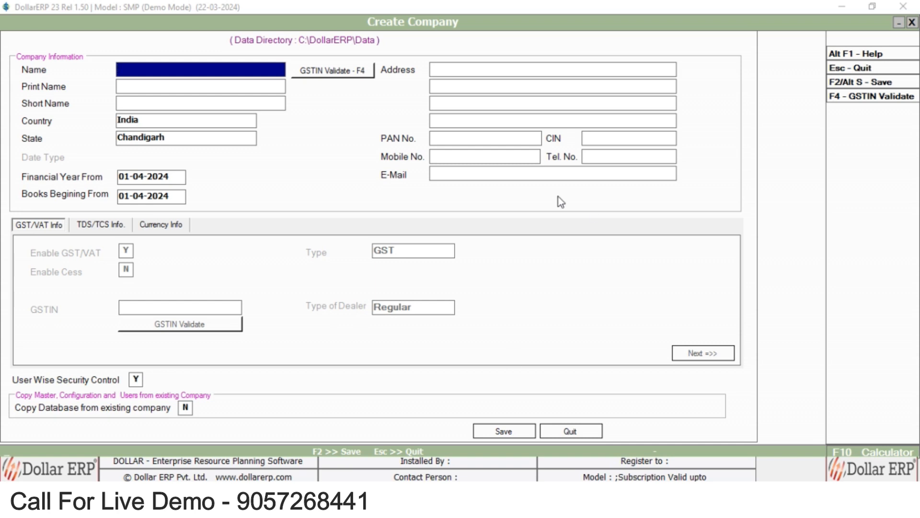
pyautogui.click(503, 431)
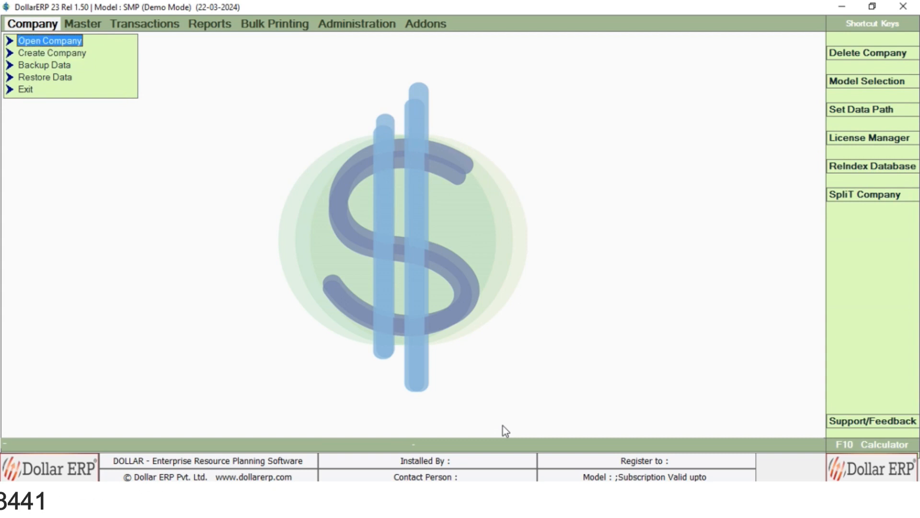
# Step: Open the company SHREE SHYAM CORPORATION PVT. LTD. and log in with the user name and password
pyautogui.press('Return')
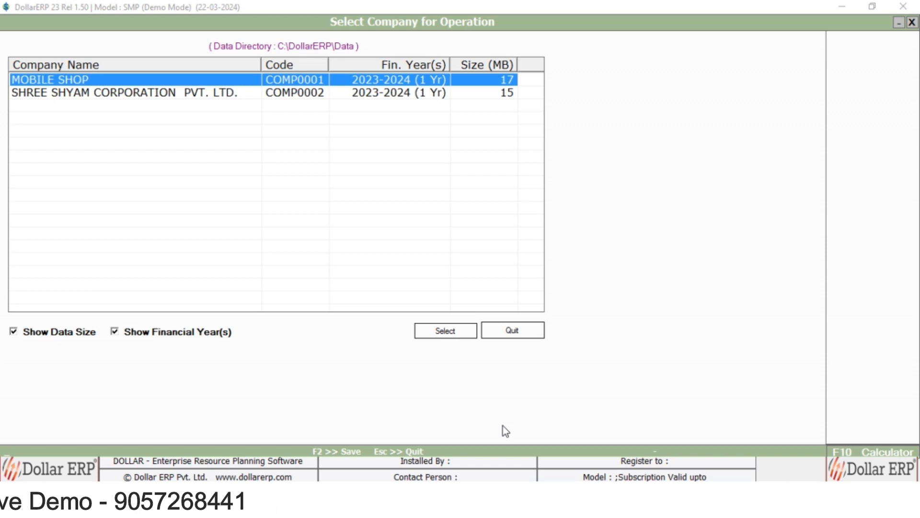
pyautogui.press('Down')
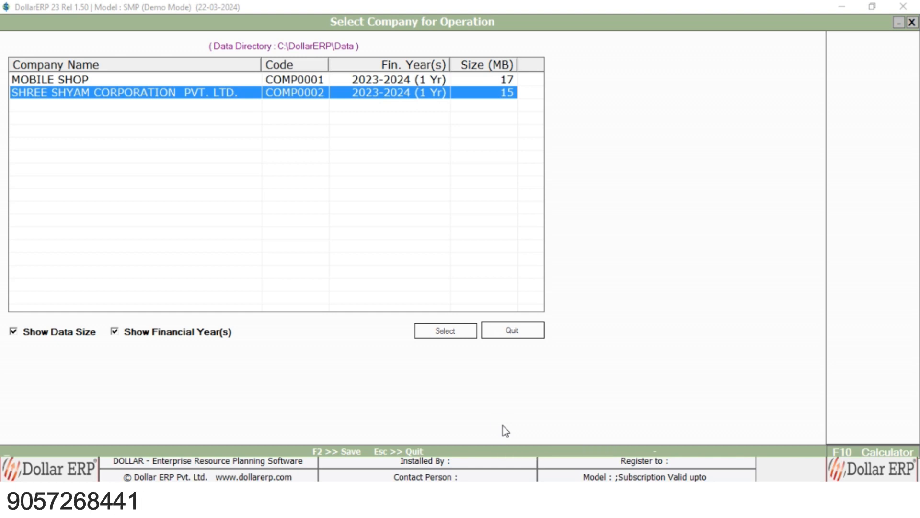
pyautogui.press('Return')
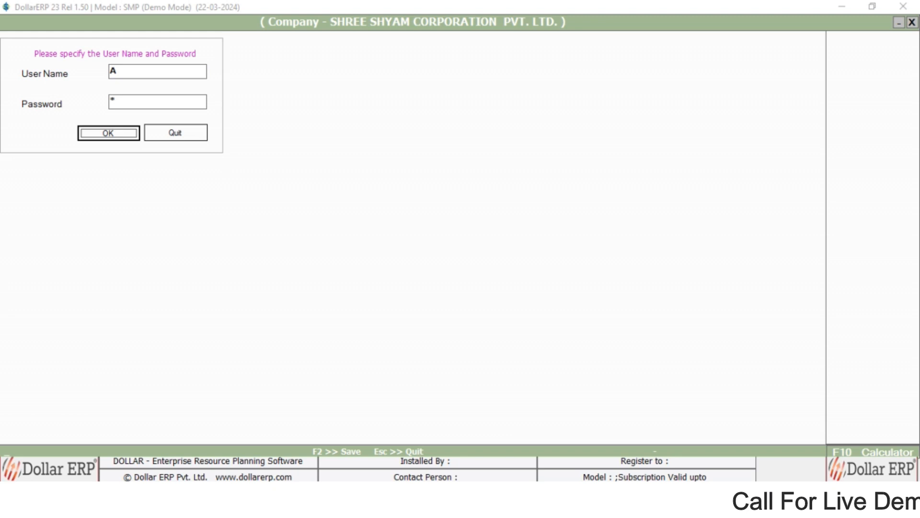
pyautogui.press('Return')
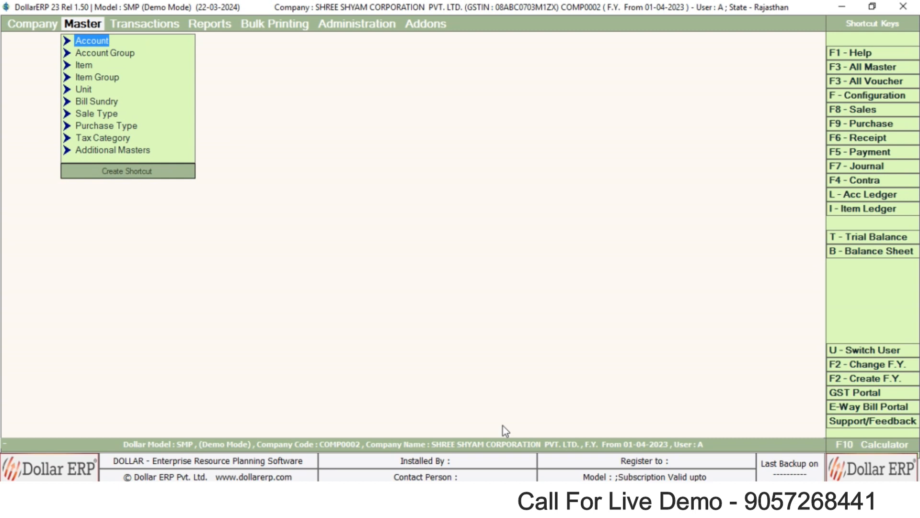
pyautogui.press('Right')
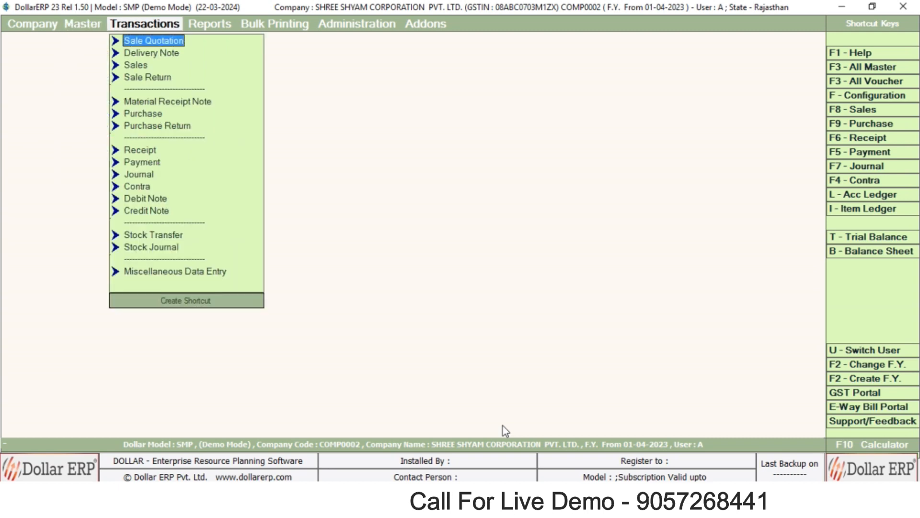
pyautogui.press('Left')
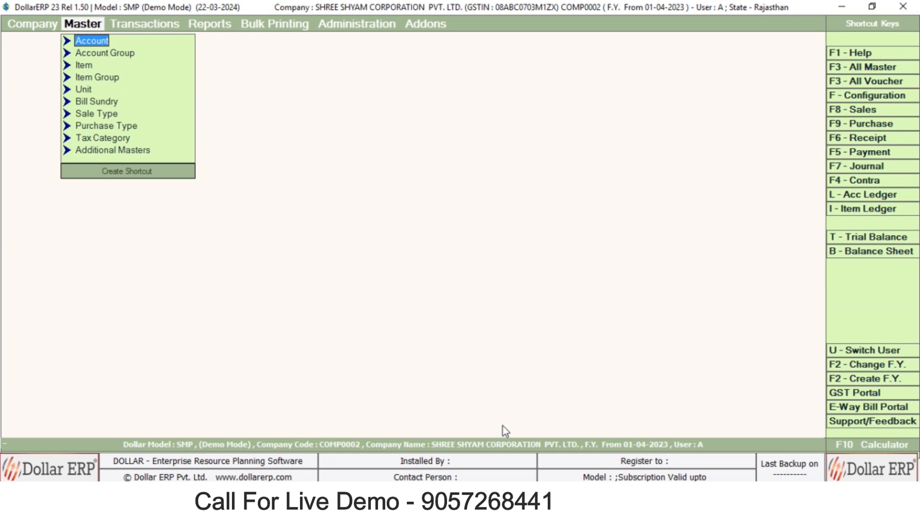
pyautogui.press('Down')
pyautogui.press('Down')
pyautogui.press('Down')
pyautogui.press('Down')
pyautogui.press('Down')
pyautogui.press('Down')
pyautogui.press('Down')
pyautogui.press('Down')
pyautogui.press('Down')
pyautogui.press('Down')
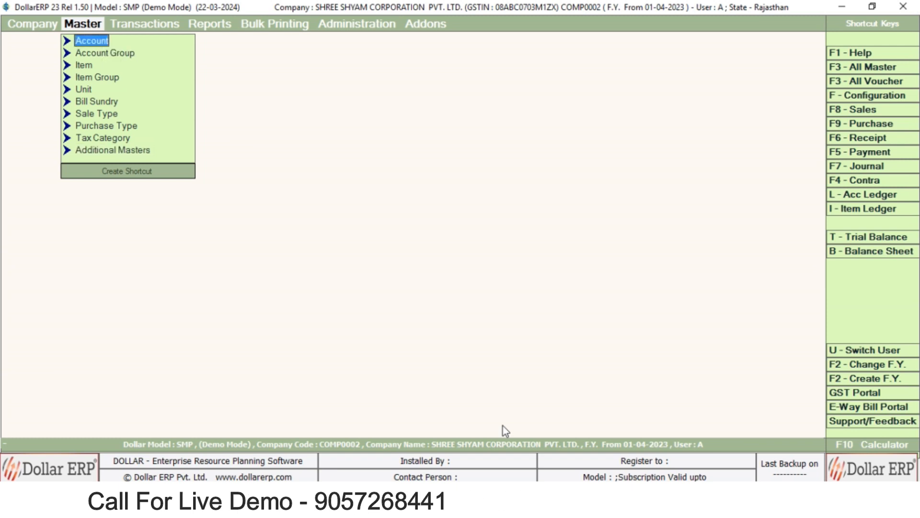
# Step: View the list of accounts available for modification and leave it without selecting one
pyautogui.press('Return')
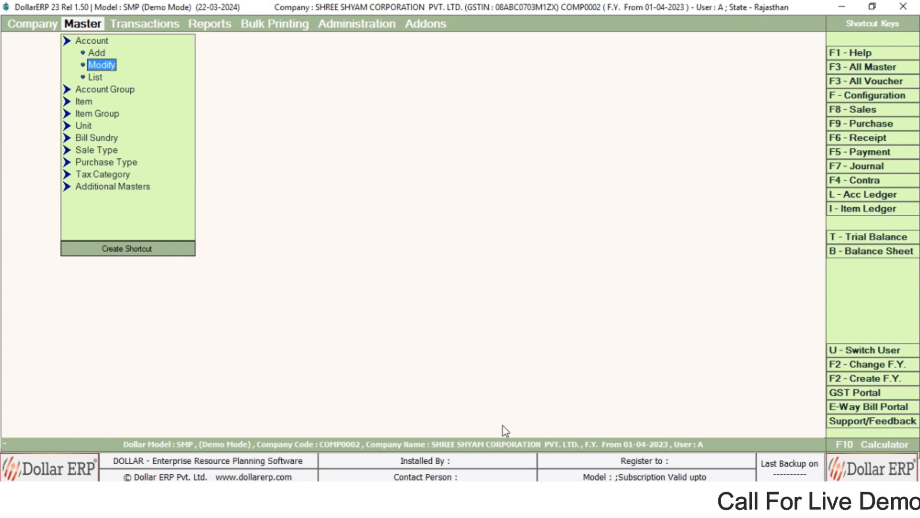
pyautogui.press('Return')
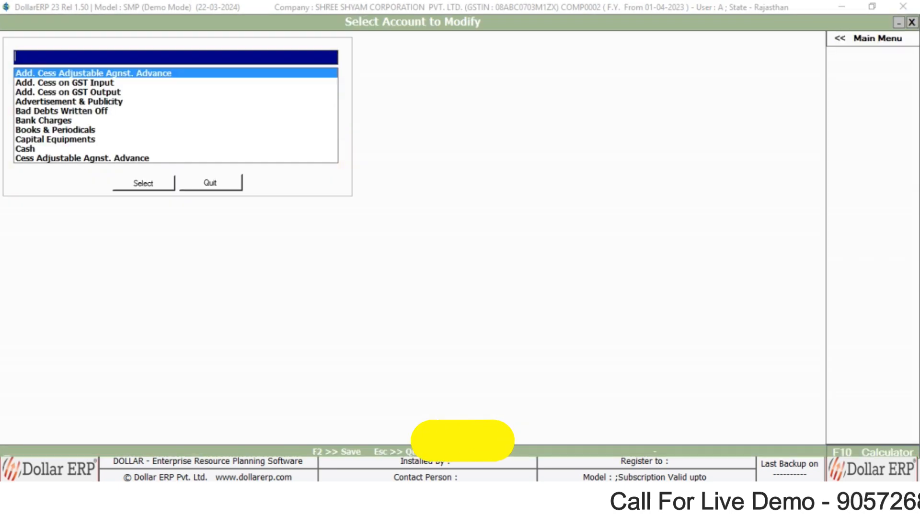
pyautogui.press('Escape')
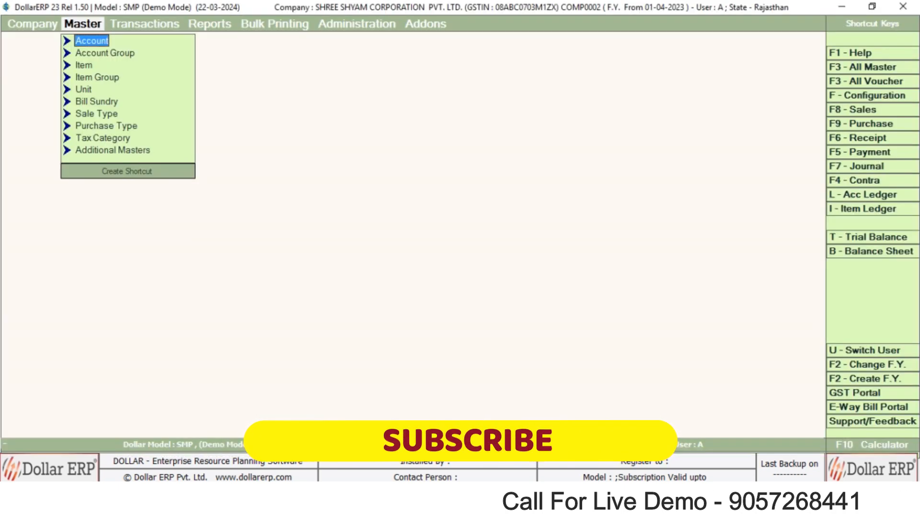
pyautogui.press('Right')
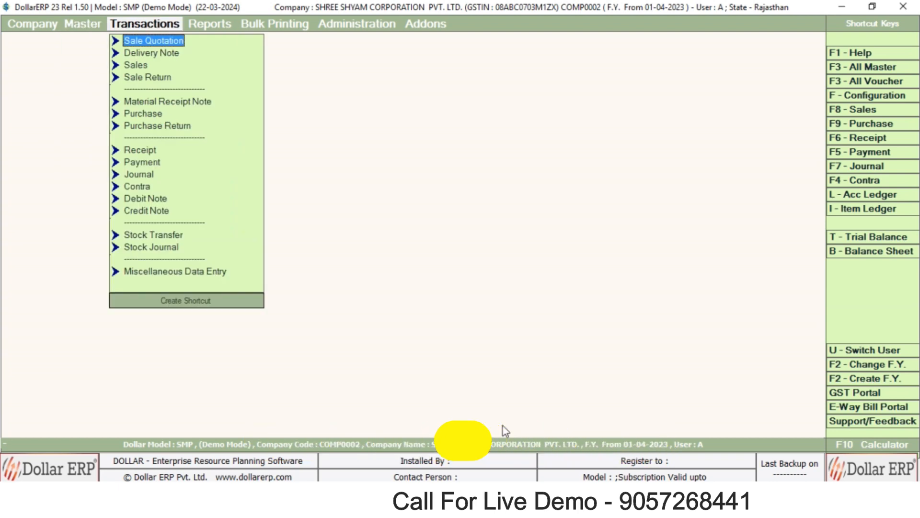
pyautogui.press('Down')
pyautogui.press('Down')
pyautogui.press('Down')
pyautogui.press('Down')
pyautogui.press('Down')
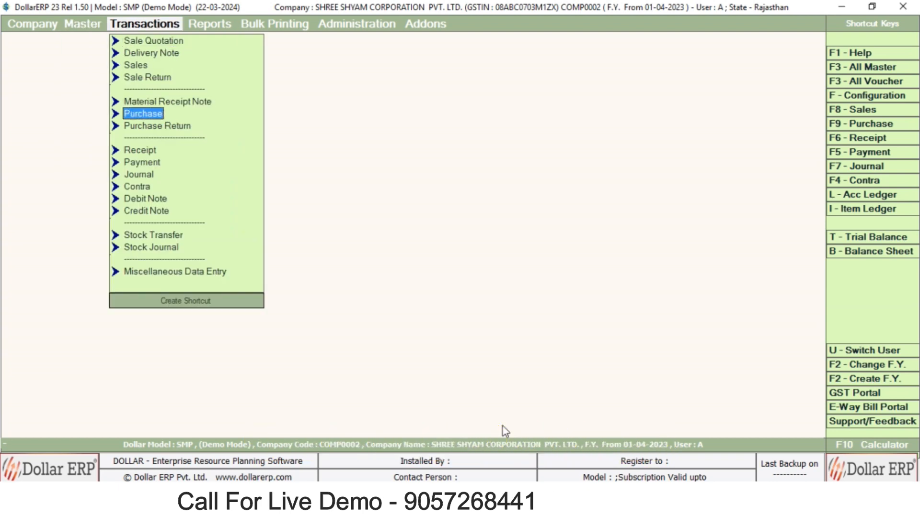
pyautogui.press('Down')
pyautogui.press('Down')
pyautogui.press('Down')
pyautogui.press('Down')
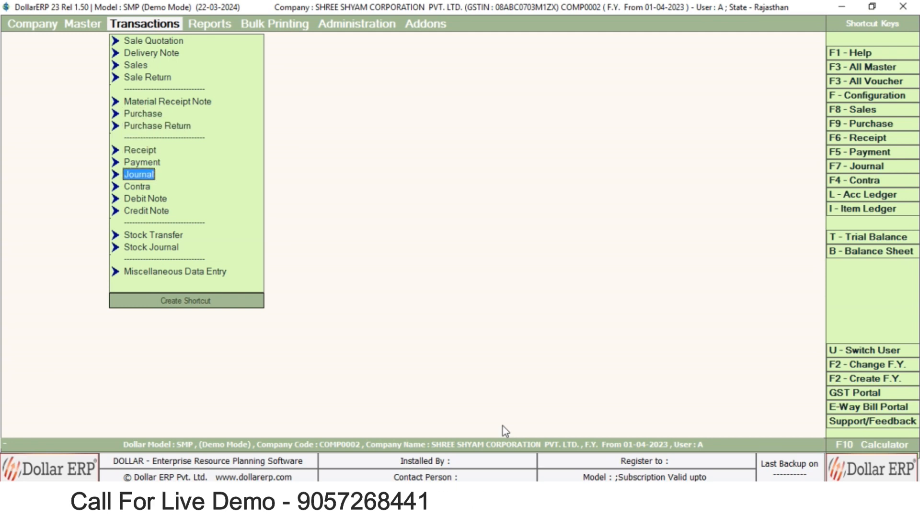
pyautogui.press('Down')
pyautogui.press('Down')
pyautogui.press('Down')
pyautogui.press('Down')
# Step: Start adding a new purchase voucher
pyautogui.press('Up')
pyautogui.press('Up')
pyautogui.press('Up')
pyautogui.press('Up')
pyautogui.press('Up')
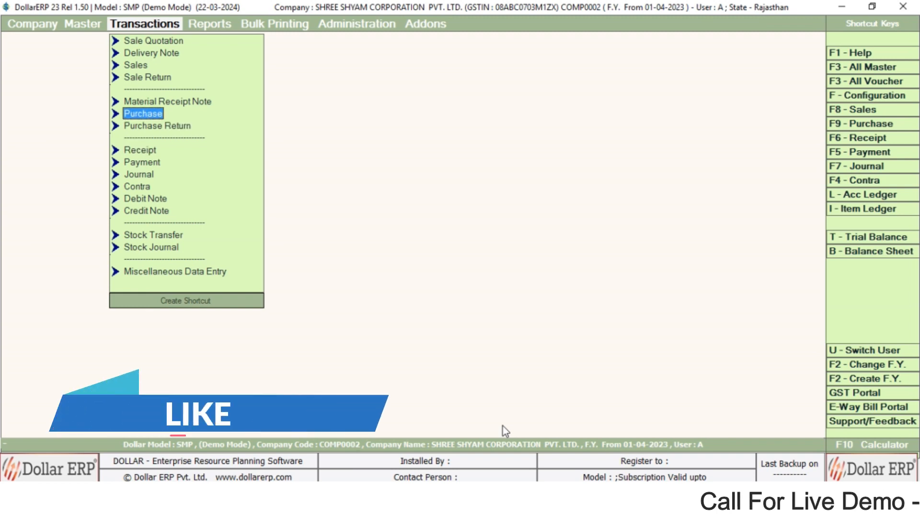
pyautogui.press('Return')
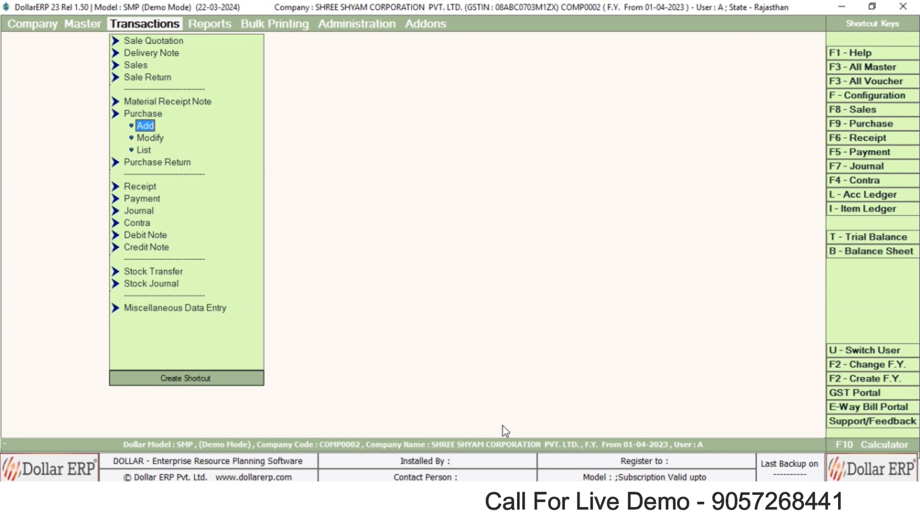
pyautogui.press('Return')
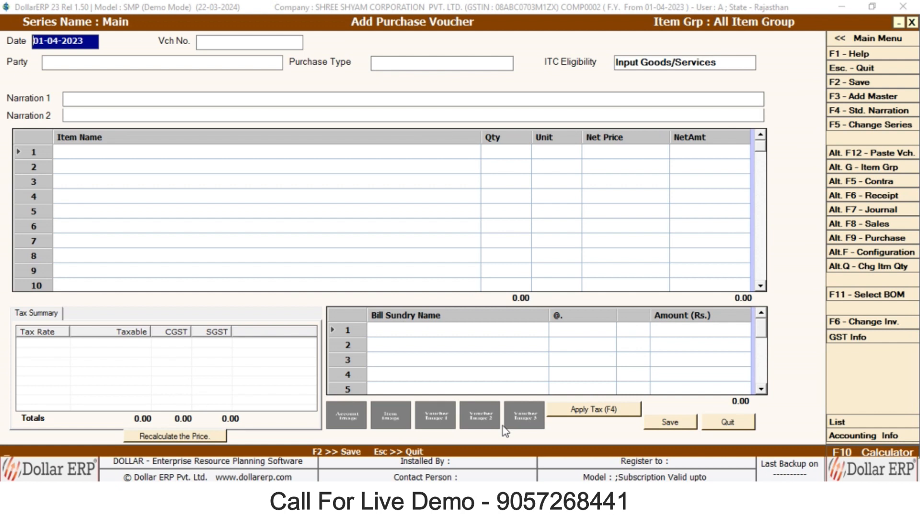
# Step: Accept the date 01-04-2023, enter voucher number 26 and choose Shree Ram Traders as the party despite its short GSTIN
pyautogui.press('Return')
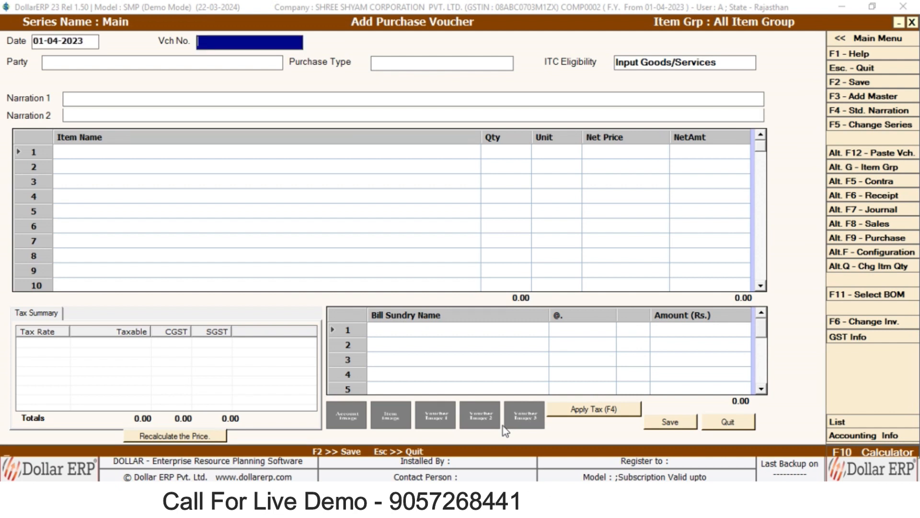
pyautogui.press('Return')
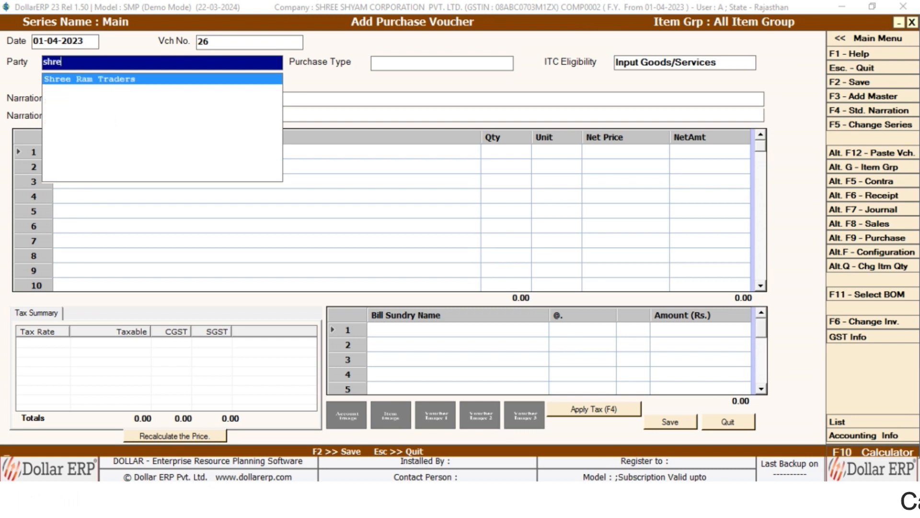
pyautogui.press('Return')
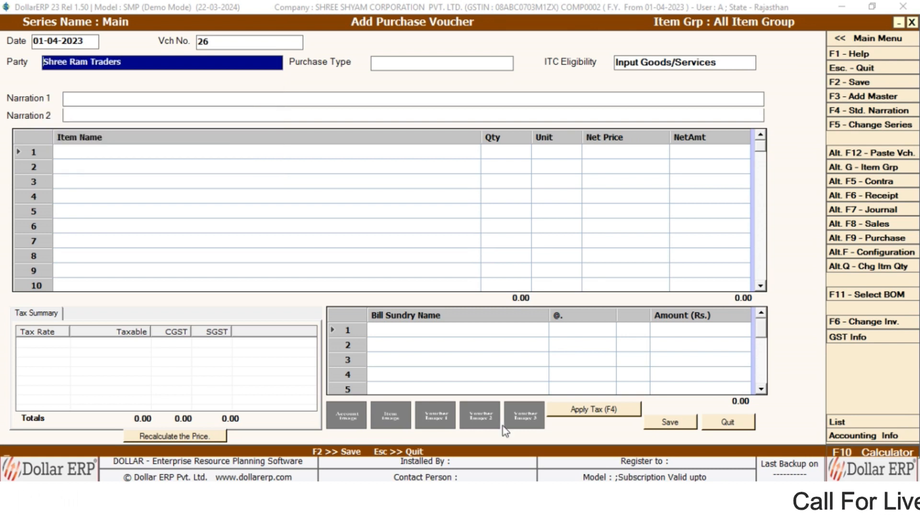
pyautogui.press('Return')
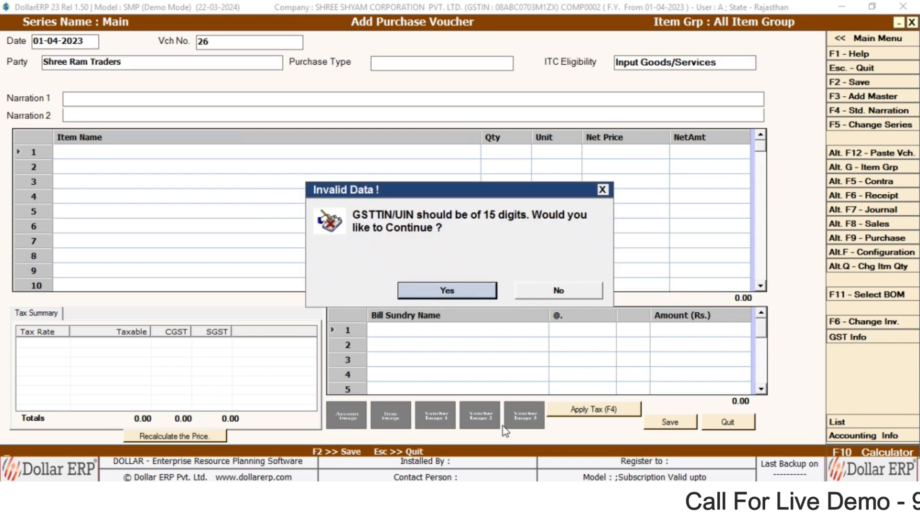
pyautogui.press('Return')
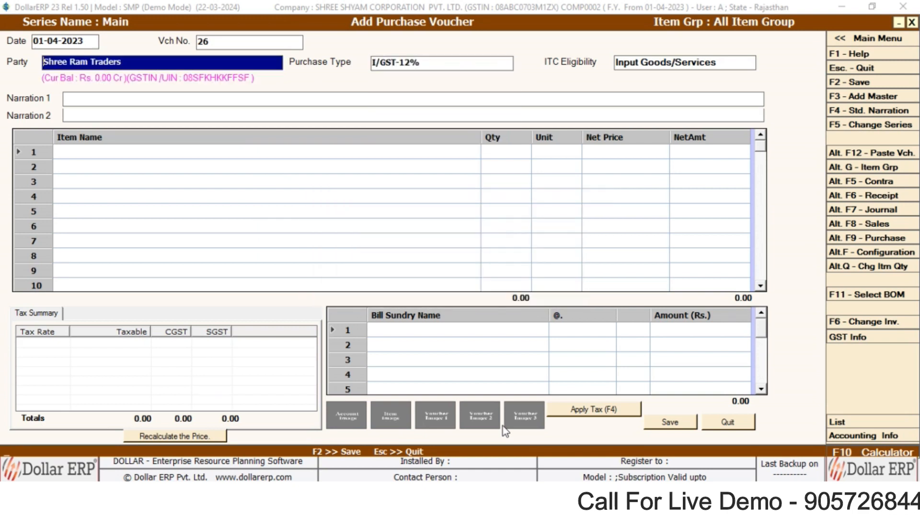
# Step: Search the party list for "shre", and add a new party account named A from within the purchase voucher
pyautogui.write('sh')
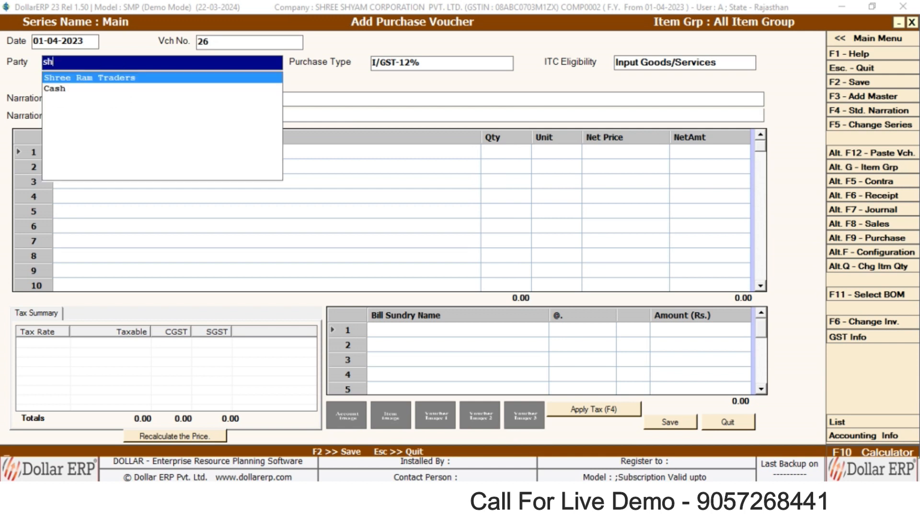
pyautogui.write('re')
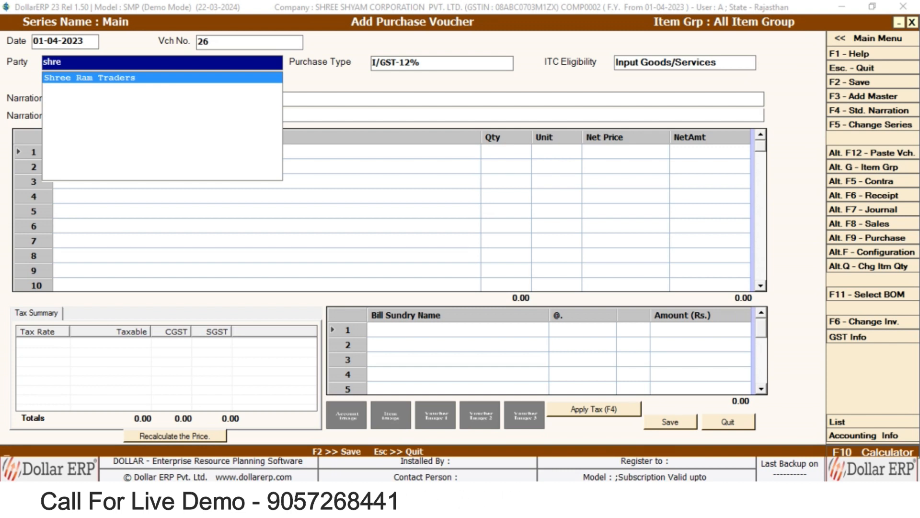
pyautogui.press('F3')
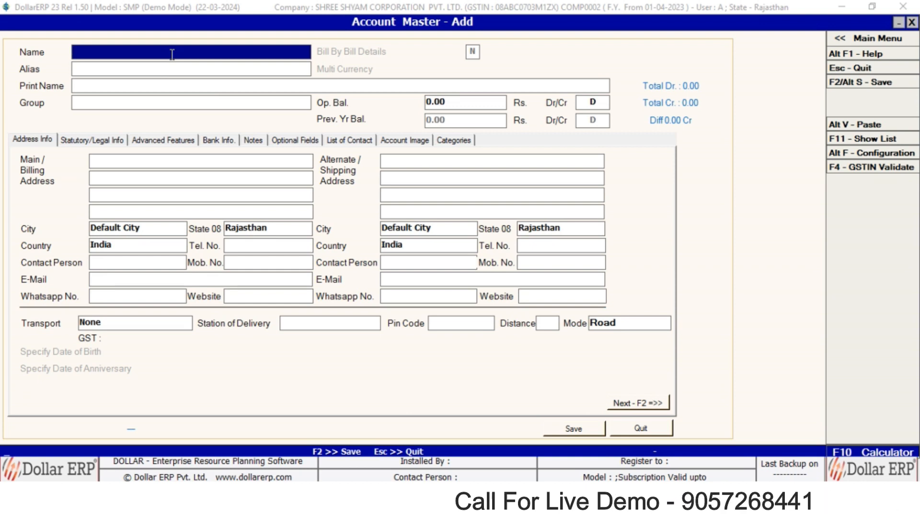
pyautogui.write('a')
pyautogui.press('Return')
pyautogui.press('Return')
pyautogui.press('Return')
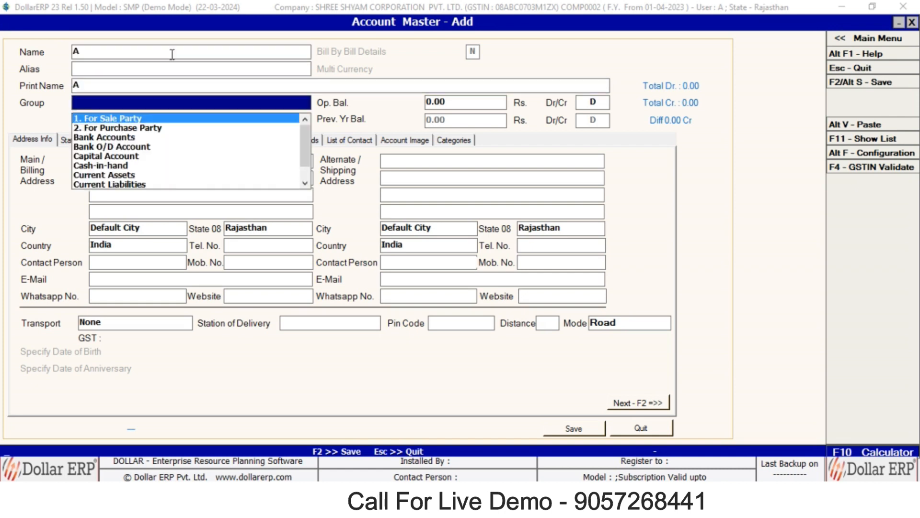
# Step: Assign the new account A to the group for purchase parties (Sundry Creditors) and save it
pyautogui.press('Down')
pyautogui.press('Up')
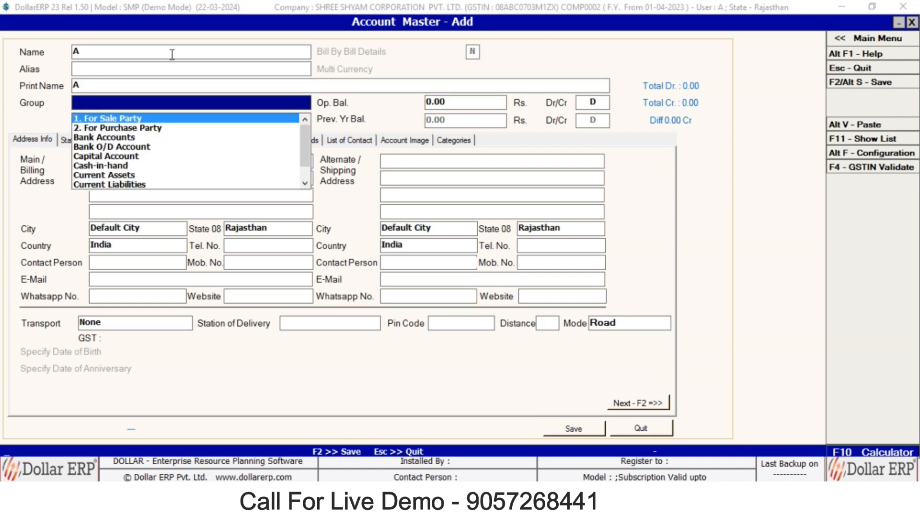
pyautogui.press('Down')
pyautogui.press('Up')
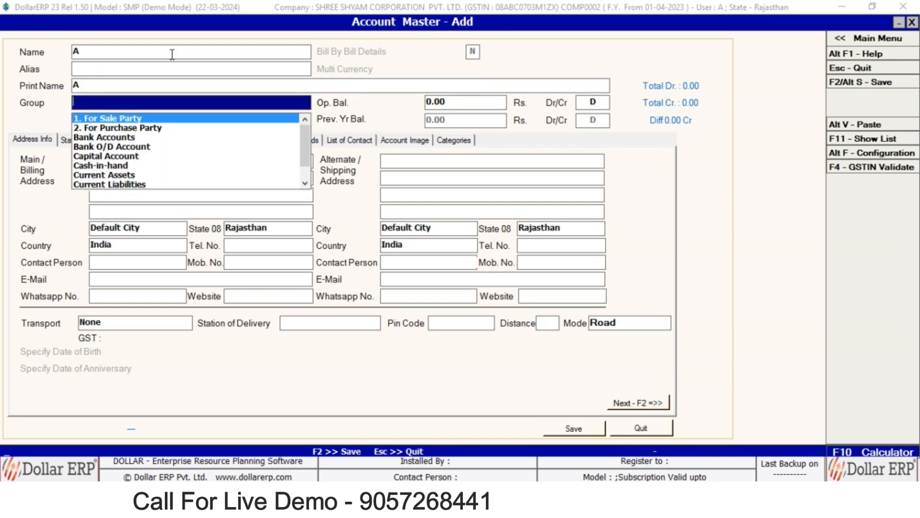
pyautogui.press('Down')
pyautogui.press('Return')
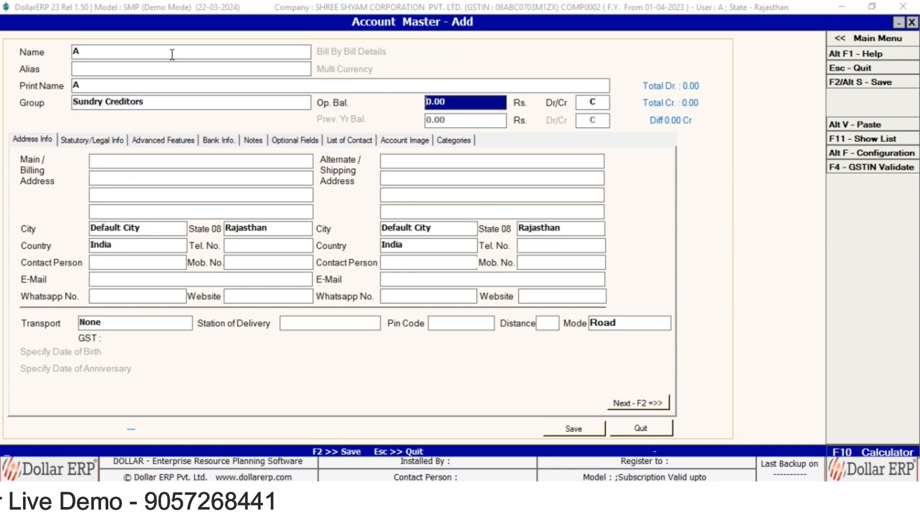
pyautogui.press('Return')
pyautogui.press('Return')
pyautogui.press('Return')
pyautogui.press('Return')
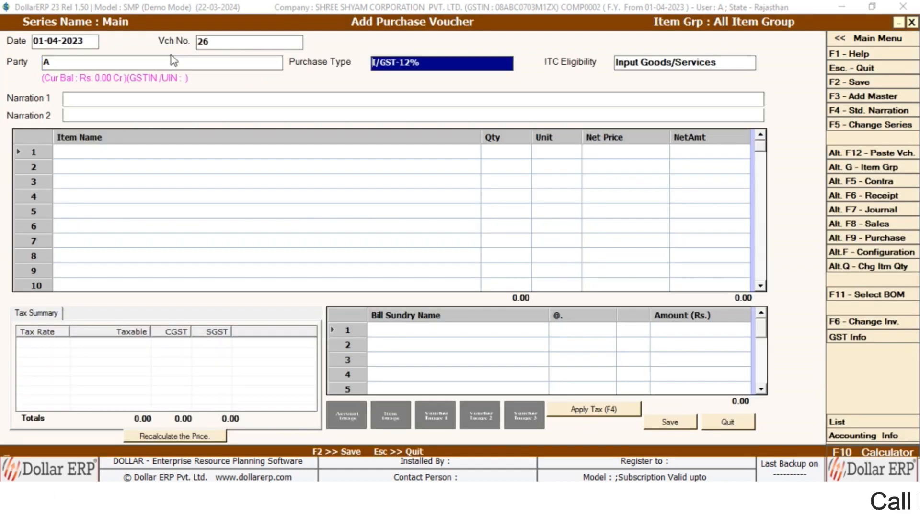
# Step: Change the voucher's party from A to Shree Ram Traders
pyautogui.click(171, 57)
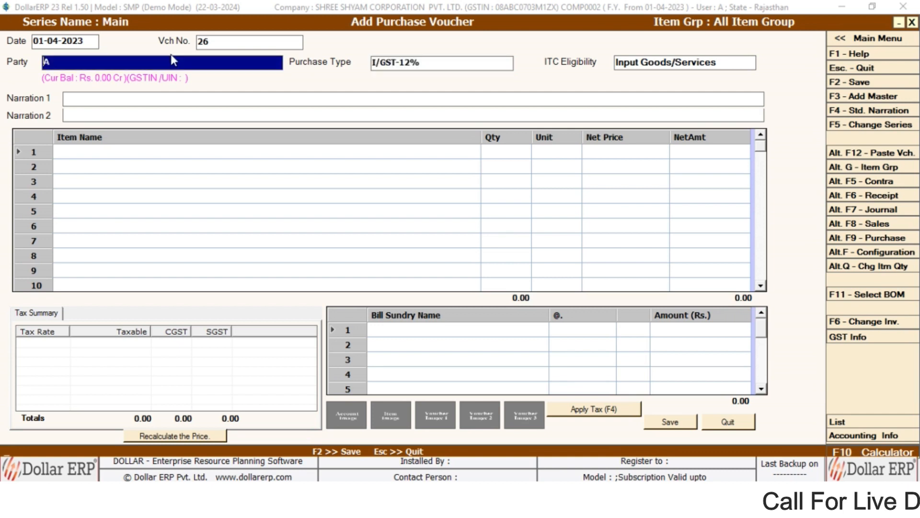
pyautogui.press('BackSpace')
pyautogui.press('Down')
pyautogui.press('Down')
pyautogui.press('Up')
pyautogui.press('Up')
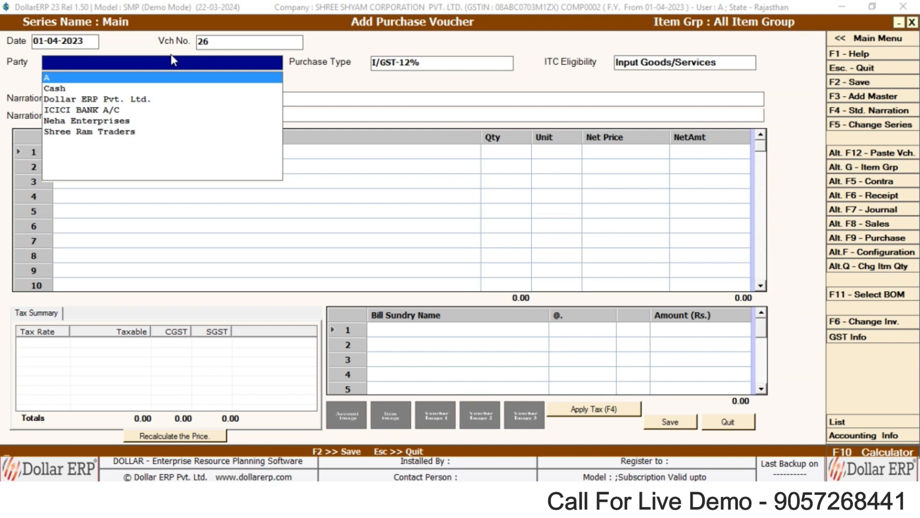
pyautogui.press('Down')
pyautogui.press('Down')
pyautogui.press('Down')
pyautogui.press('Down')
pyautogui.press('Down')
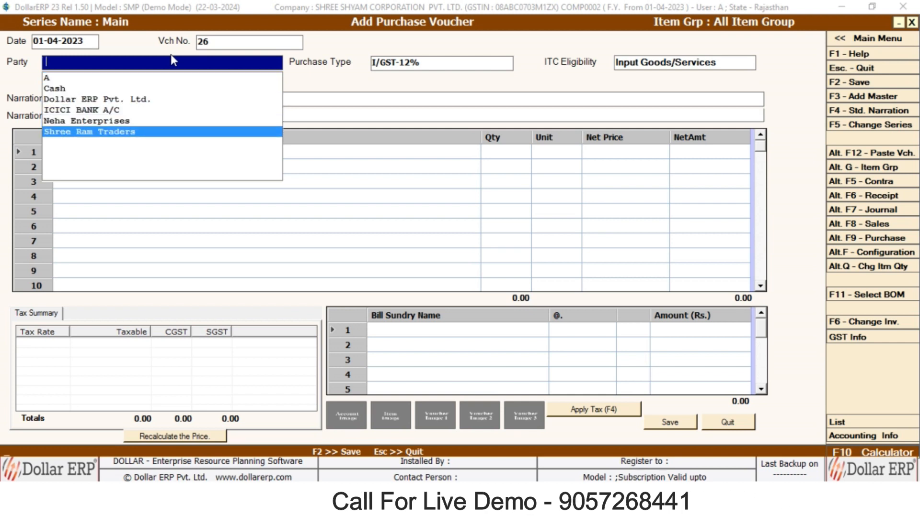
pyautogui.press('Return')
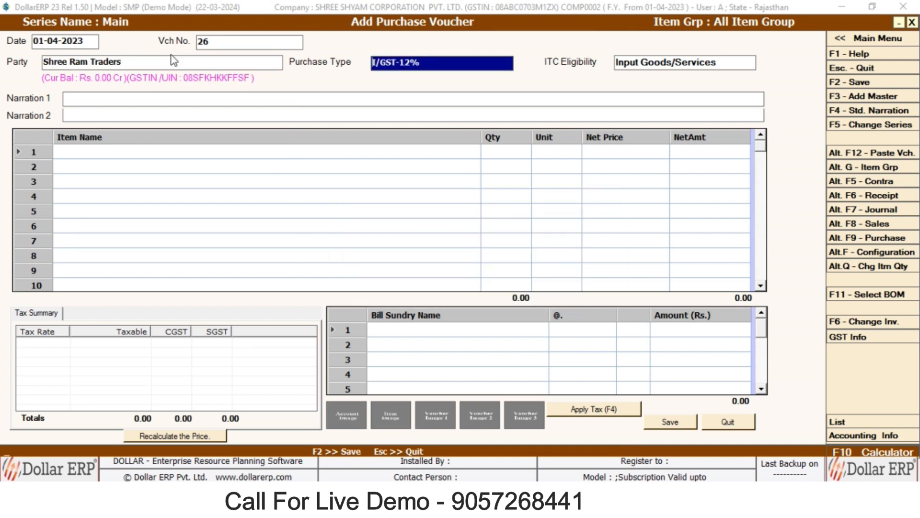
# Step: Set the purchase type to L/GST-MultiRate, keep ITC eligibility as Input Goods/Services, and leave both narrations empty
pyautogui.write('mul')
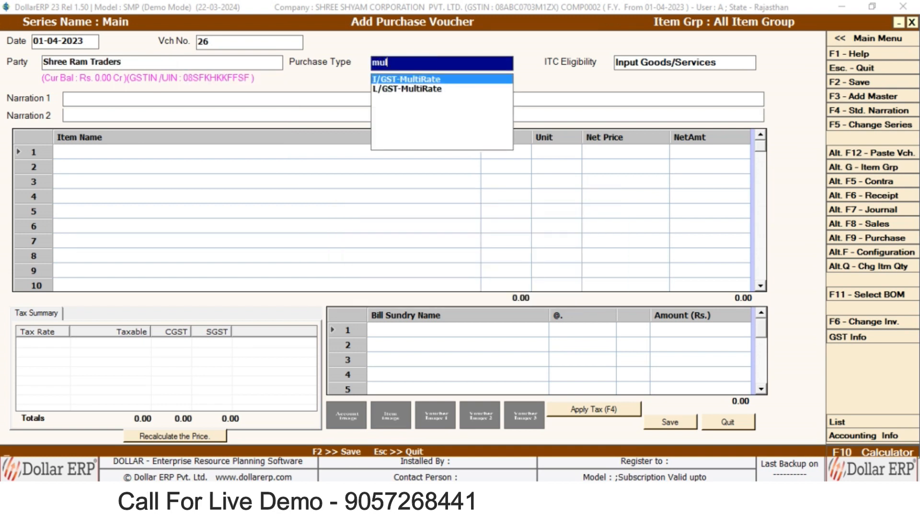
pyautogui.press('Down')
pyautogui.press('Up')
pyautogui.press('Down')
pyautogui.press('Up')
pyautogui.press('Down')
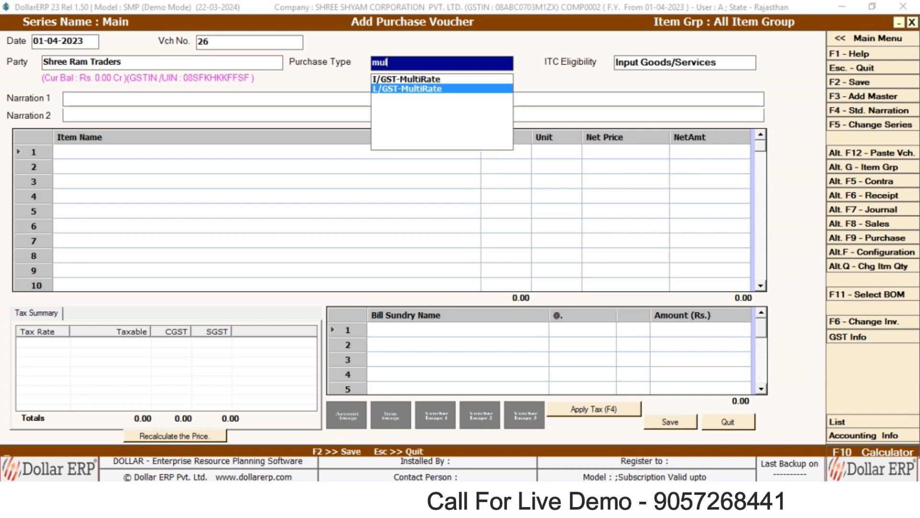
pyautogui.press('Return')
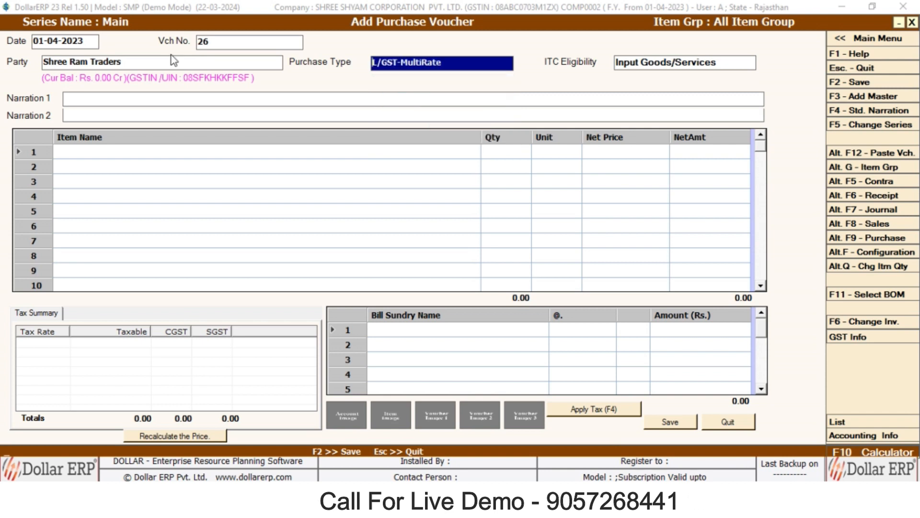
pyautogui.press('Return')
pyautogui.press('Return')
pyautogui.press('Return')
pyautogui.press('Return')
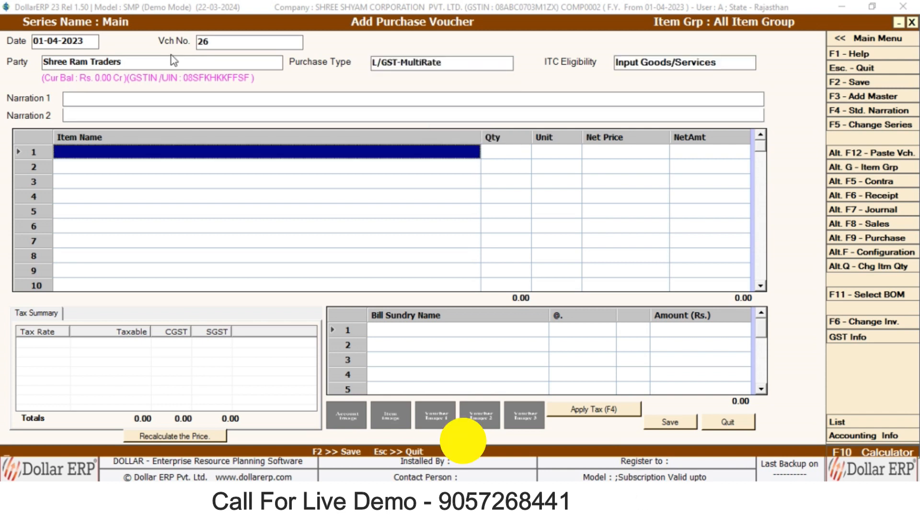
# Step: Add Item 12% as the first item line with quantity 2 and net price 400
pyautogui.press('Down')
pyautogui.press('Down')
pyautogui.press('Up')
pyautogui.press('Up')
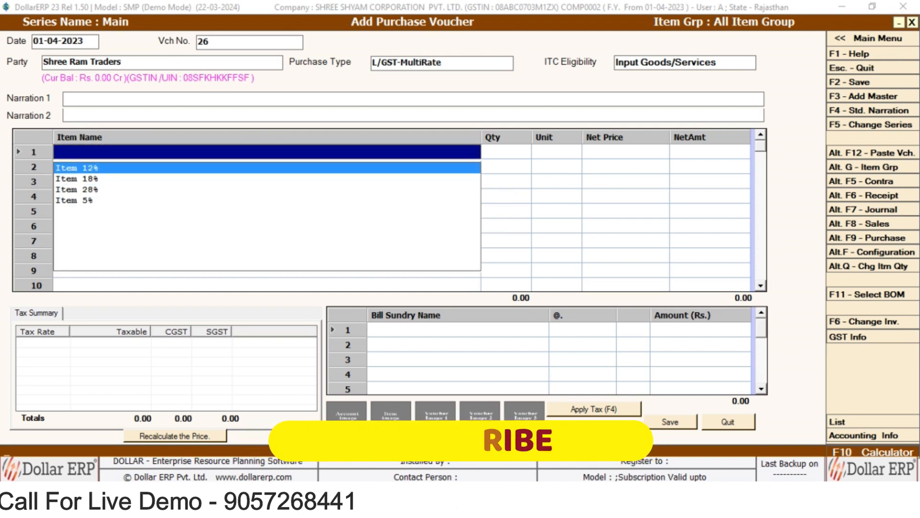
pyautogui.press('Down')
pyautogui.press('Down')
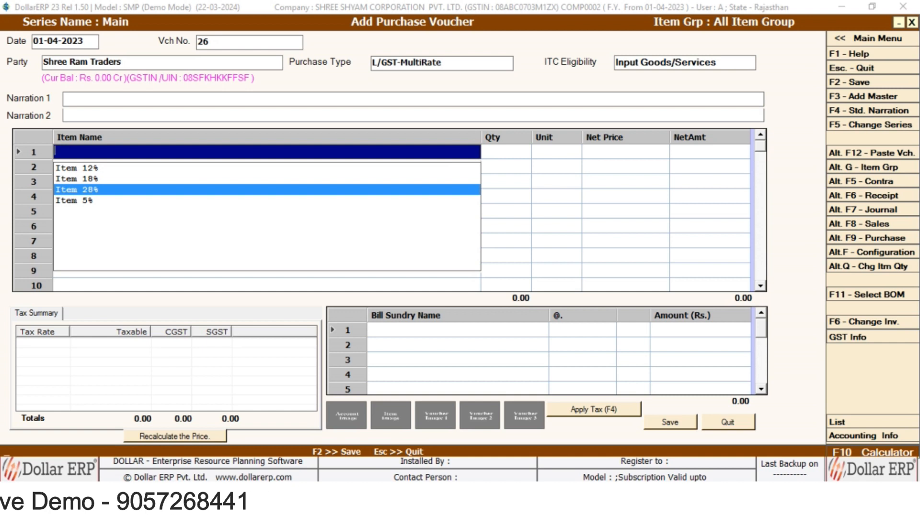
pyautogui.press('Down')
pyautogui.press('Up')
pyautogui.press('Up')
pyautogui.press('Up')
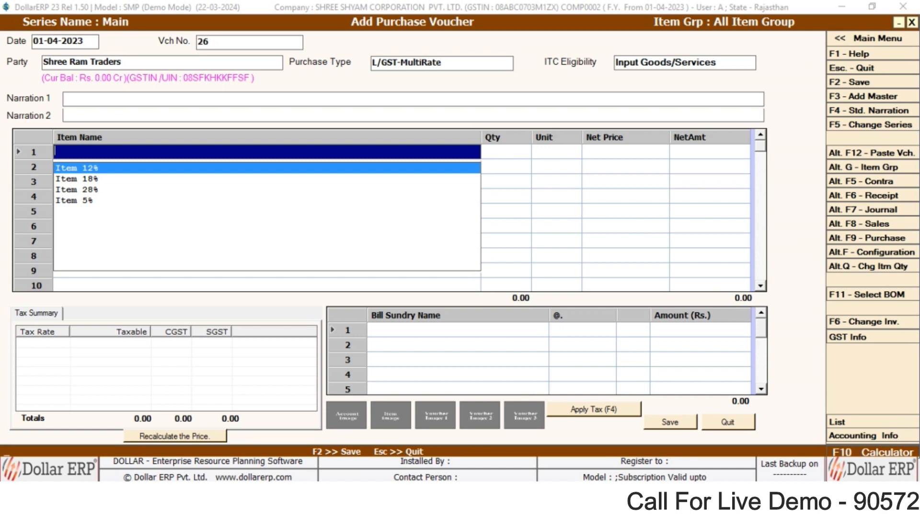
pyautogui.press('Down')
pyautogui.press('Up')
pyautogui.press('Return')
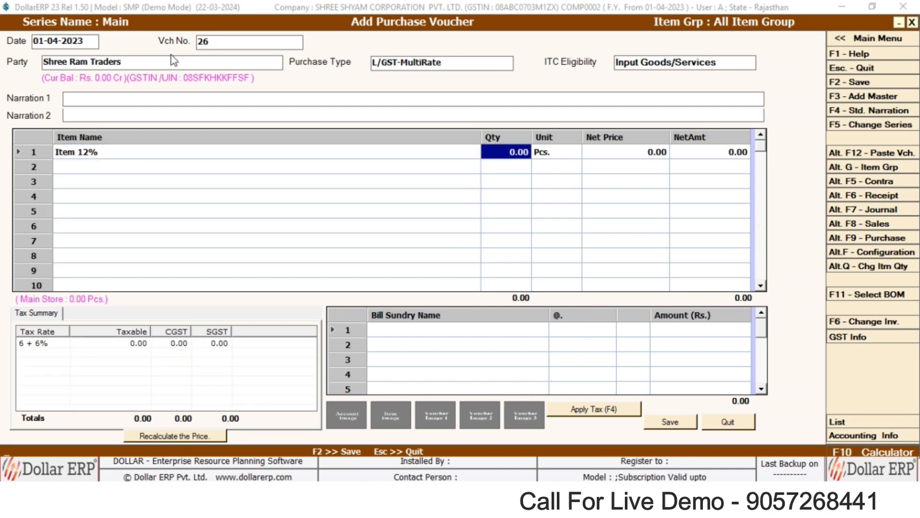
pyautogui.write('2')
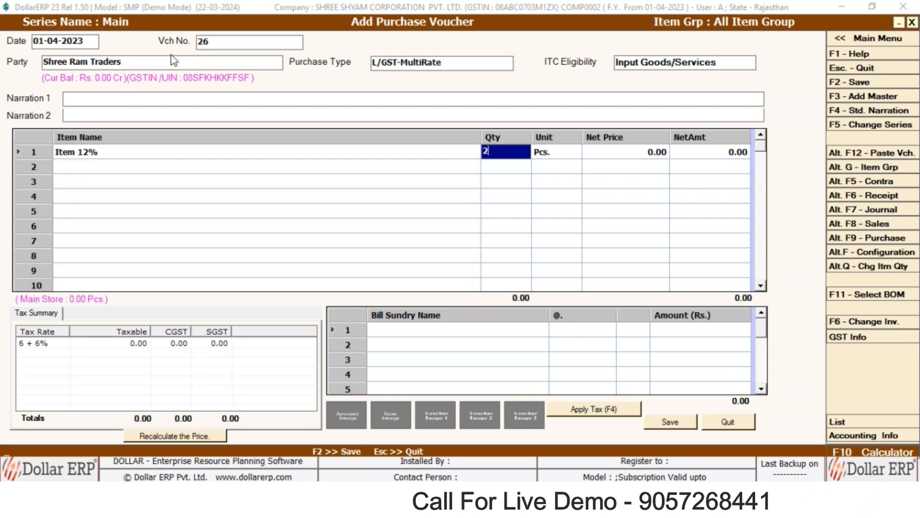
pyautogui.press('Return')
pyautogui.press('Return')
pyautogui.write('400')
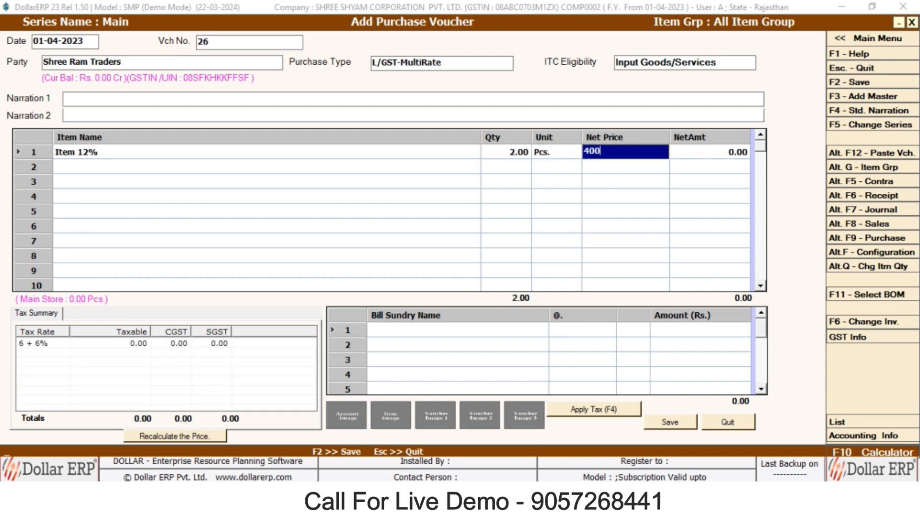
pyautogui.press('Return')
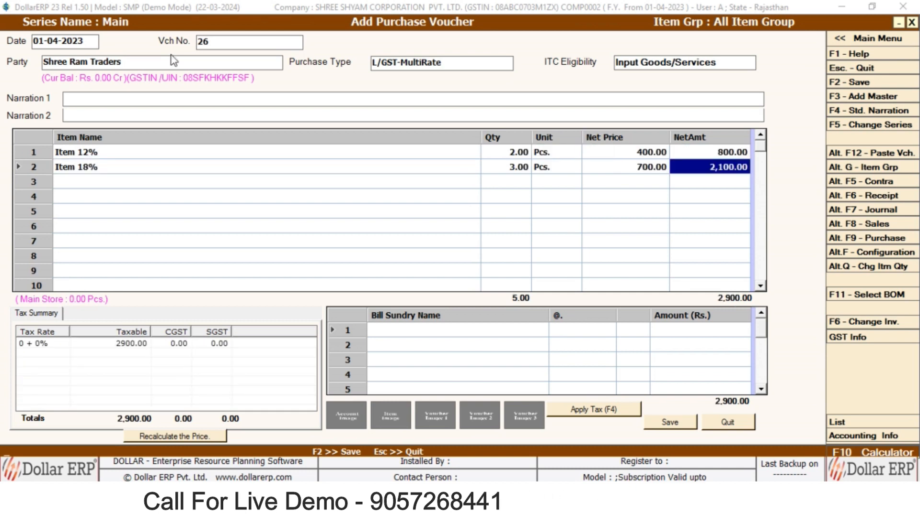
# Step: Add item lines for Item 18% (3 at 700), Item 28% (5 at 223) and Item 5% (3 at 3222)
pyautogui.press('Return')
pyautogui.press('Up')
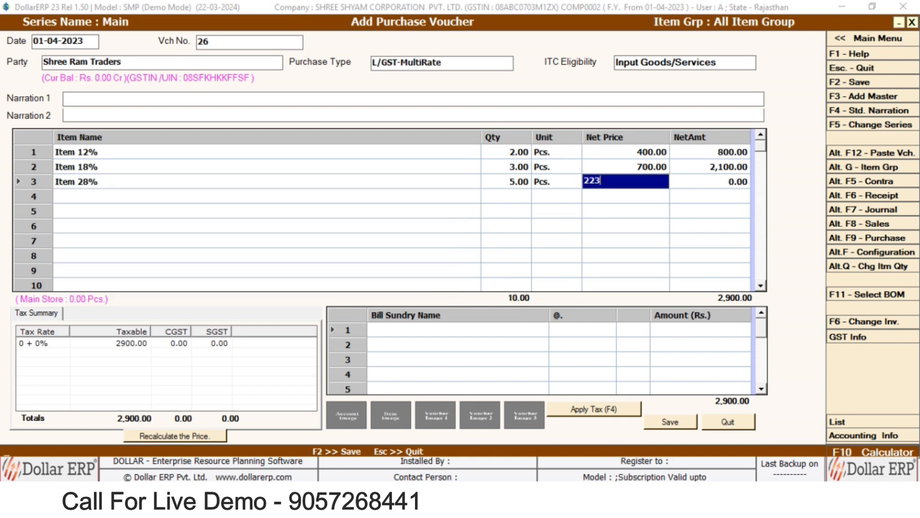
pyautogui.press('Return')
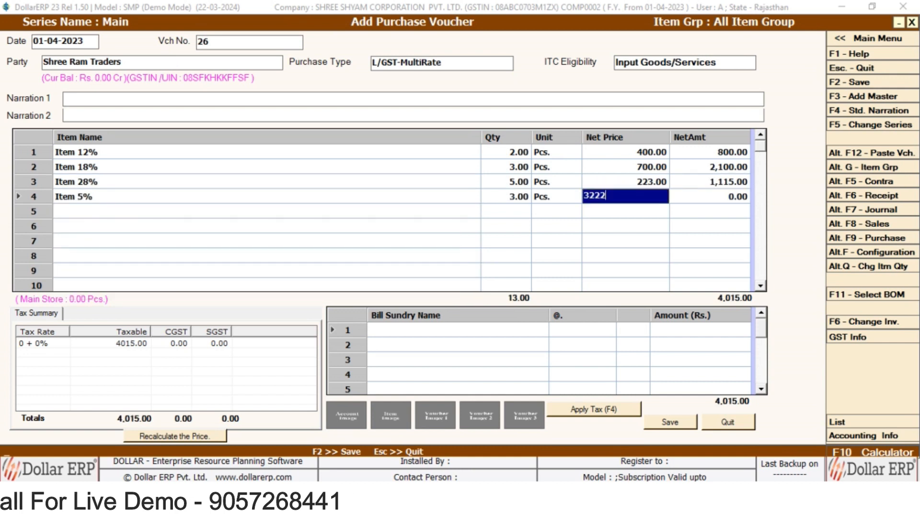
pyautogui.press('Return')
pyautogui.press('Return')
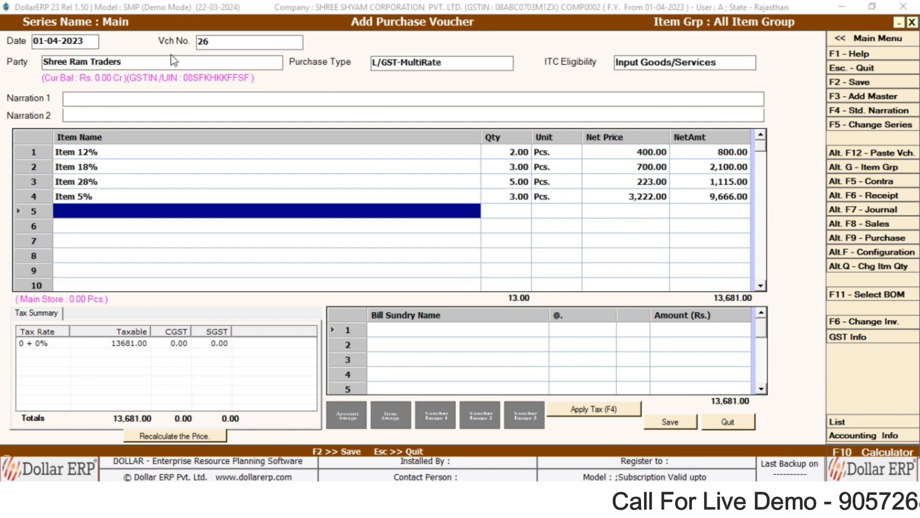
# Step: Finish the item list and apply the tax to the voucher's bill sundries
pyautogui.press('Return')
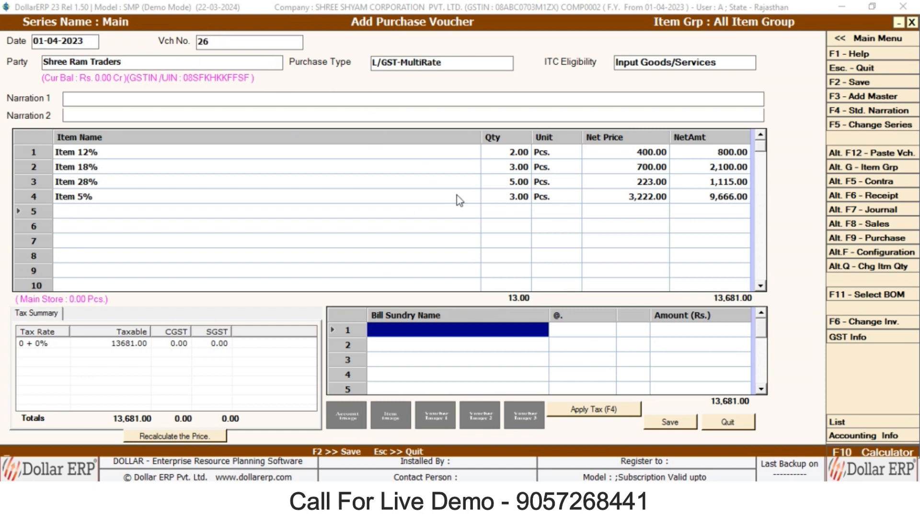
pyautogui.click(594, 410)
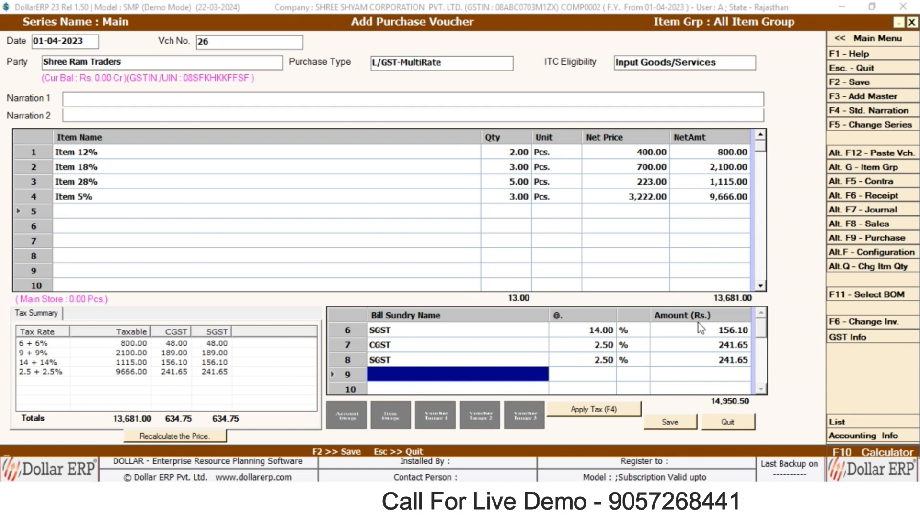
# Step: Review the CGST and SGST rows in the bill sundry list for every tax rate
pyautogui.click(762, 314)
pyautogui.click(762, 314)
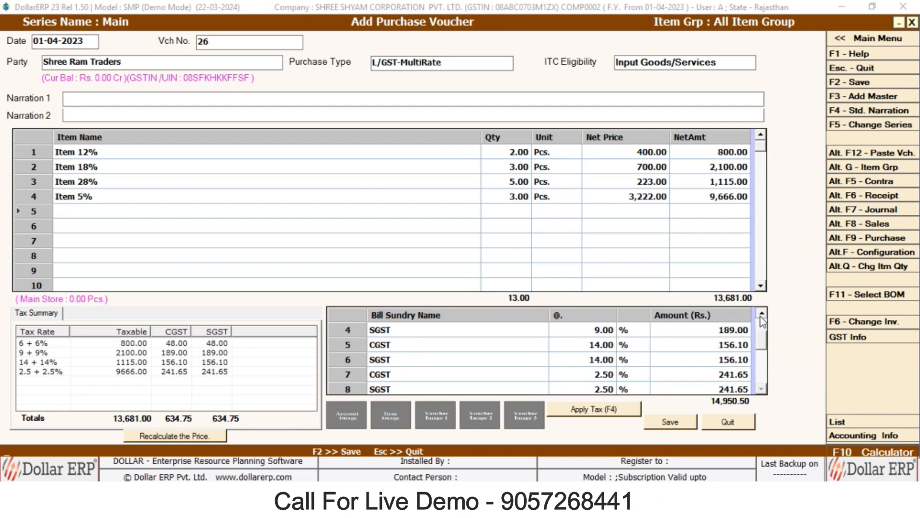
pyautogui.click(761, 314)
pyautogui.click(762, 314)
pyautogui.click(762, 314)
pyautogui.click(762, 389)
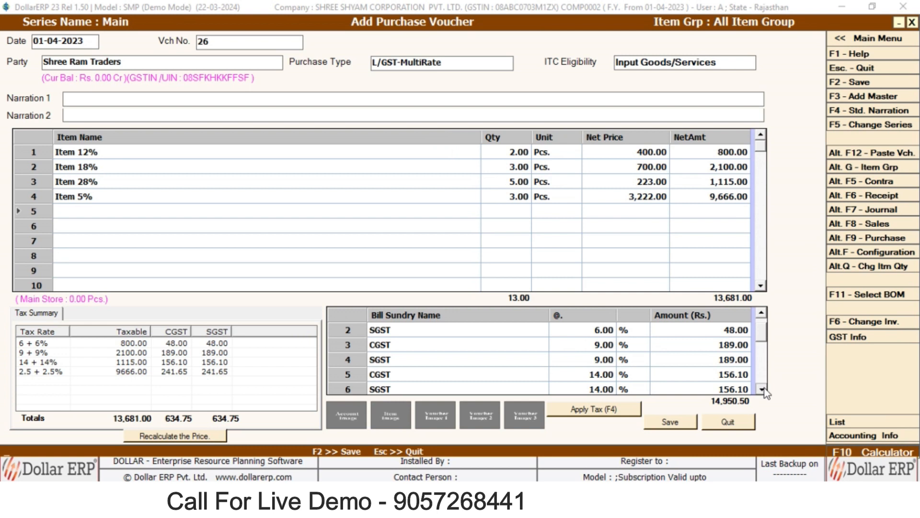
pyautogui.click(762, 389)
pyautogui.click(762, 389)
pyautogui.click(762, 389)
pyautogui.click(762, 390)
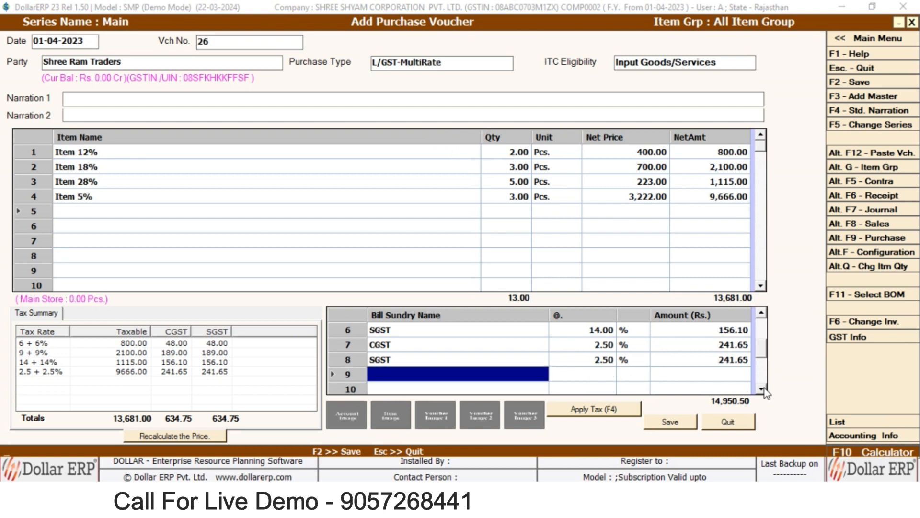
# Step: Save the purchase voucher and leave purchase voucher entry
pyautogui.click(682, 423)
pyautogui.click(482, 290)
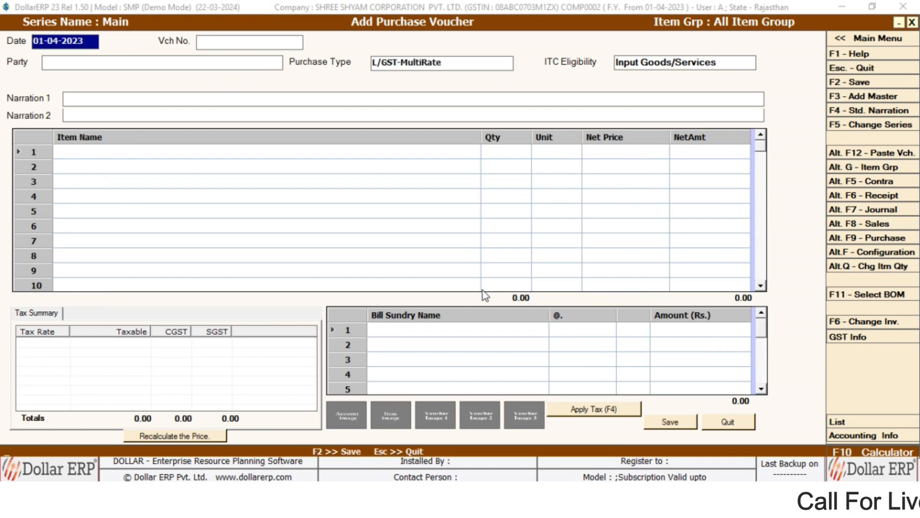
pyautogui.press('Escape')
pyautogui.press('Escape')
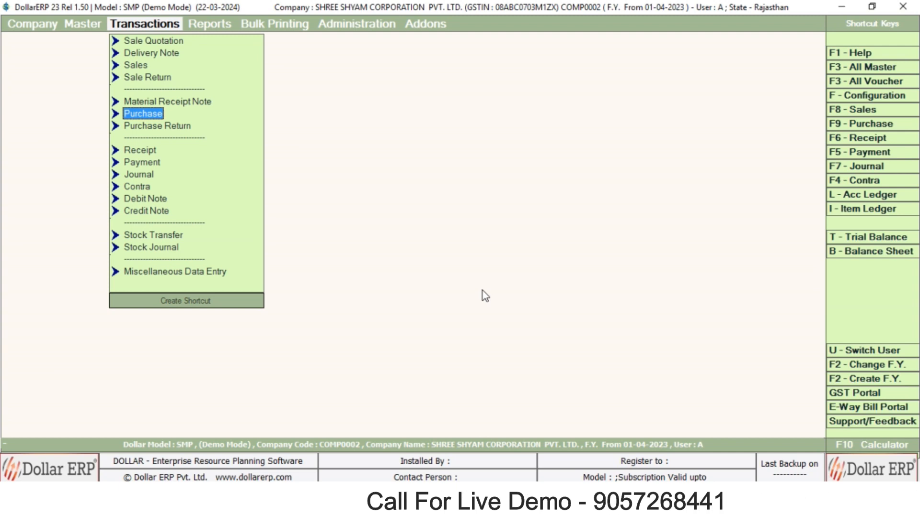
# Step: View the Amount Payable Summary for all accounts as on 01-04-2023, check the balance owed to Shree Ram Traders, and close the report
pyautogui.press('Right')
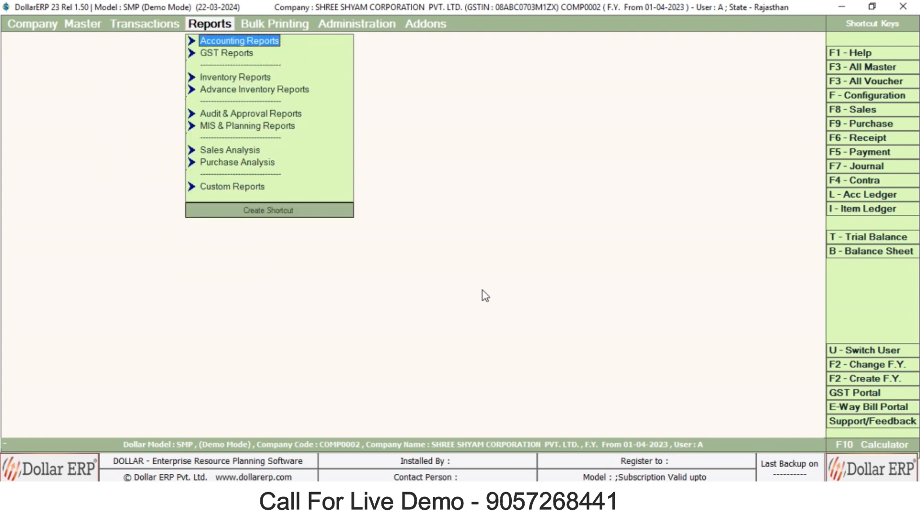
pyautogui.press('Return')
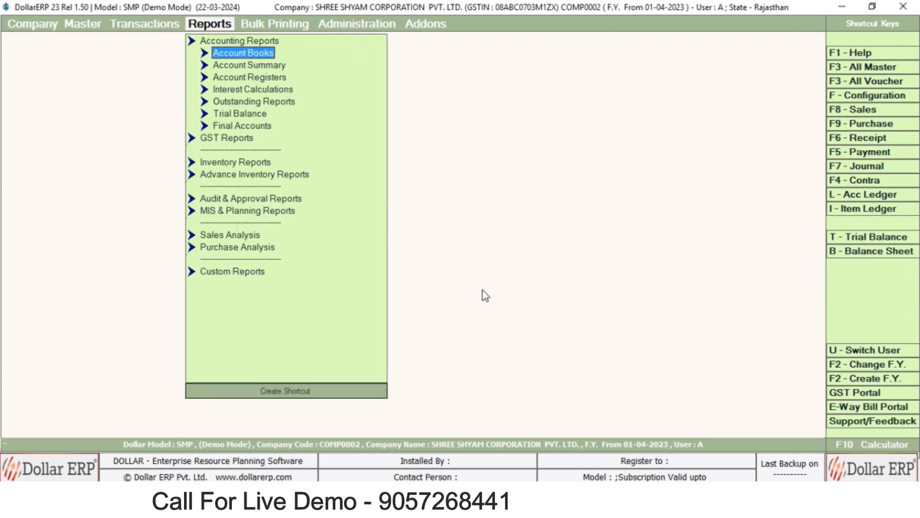
pyautogui.press('Down')
pyautogui.press('Down')
pyautogui.press('Down')
pyautogui.press('Down')
pyautogui.press('Return')
pyautogui.press('Down')
pyautogui.press('Down')
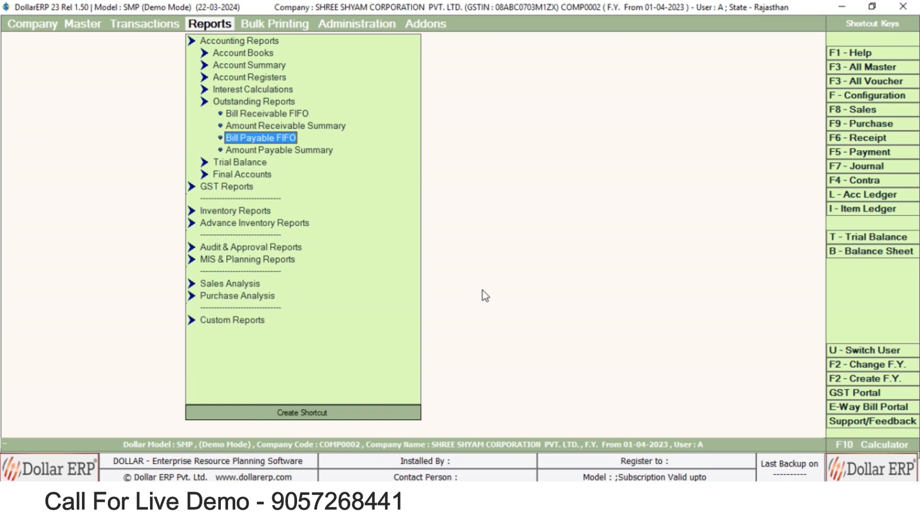
pyautogui.press('Down')
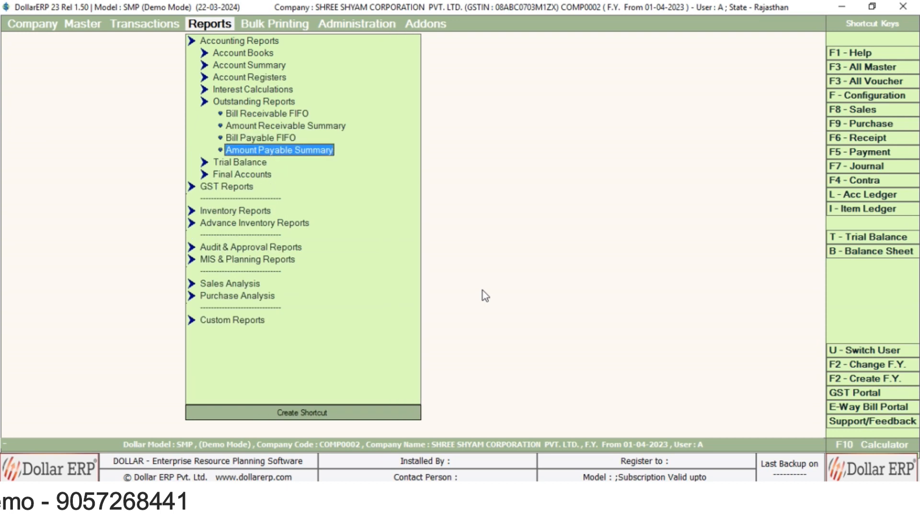
pyautogui.press('Return')
pyautogui.press('Return')
pyautogui.press('Return')
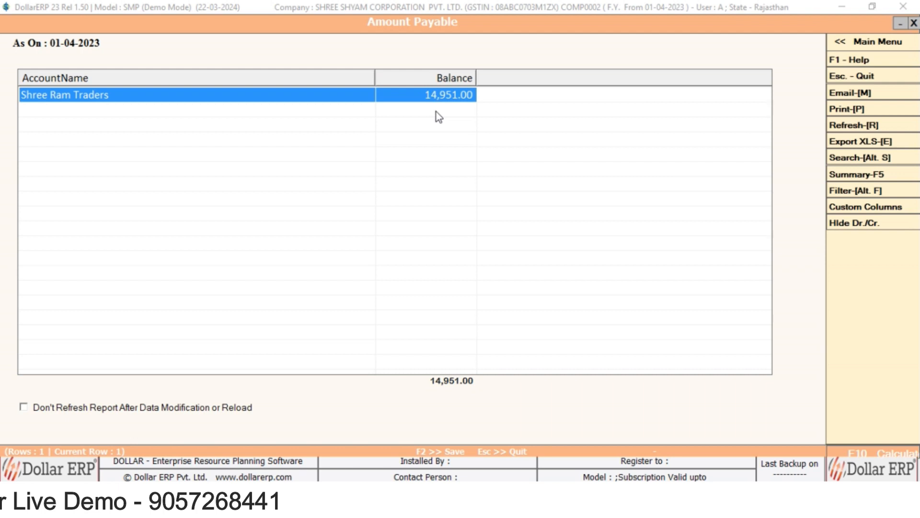
pyautogui.press('Escape')
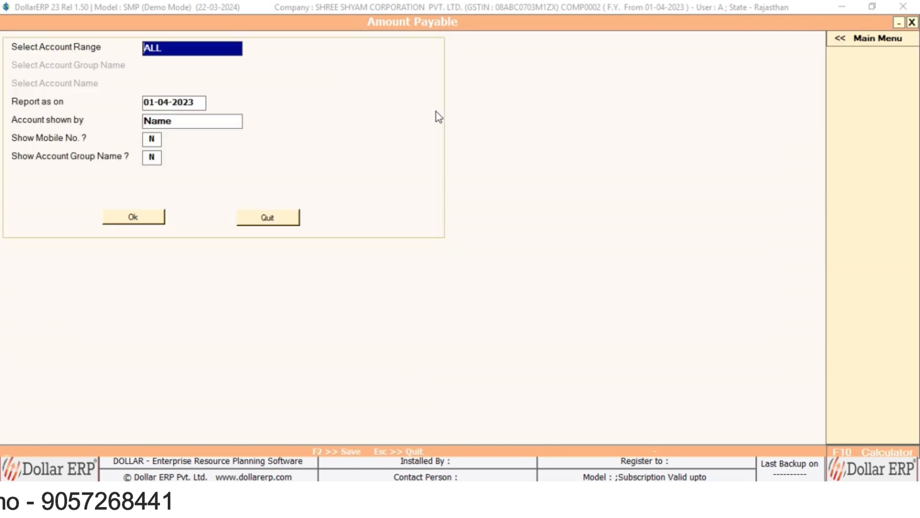
pyautogui.press('Escape')
# Step: Start adding a new payment voucher and set its date to 05-04-2023
pyautogui.press('Left')
pyautogui.press('Down')
pyautogui.press('Down')
pyautogui.press('Down')
pyautogui.press('Down')
pyautogui.press('Return')
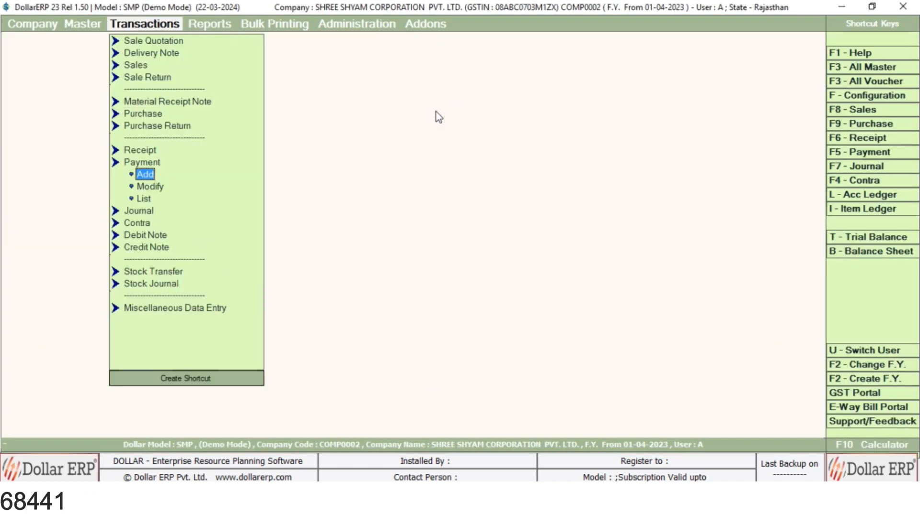
pyautogui.press('Return')
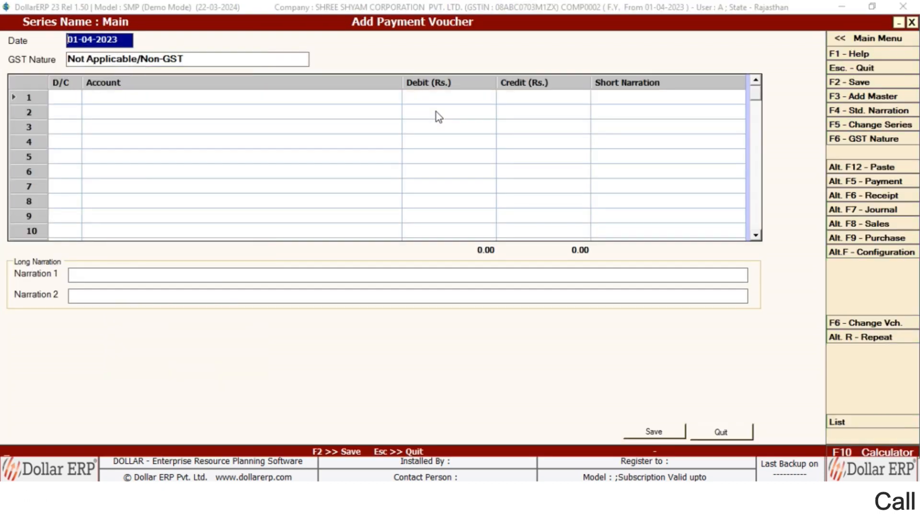
pyautogui.write('05')
pyautogui.press('Return')
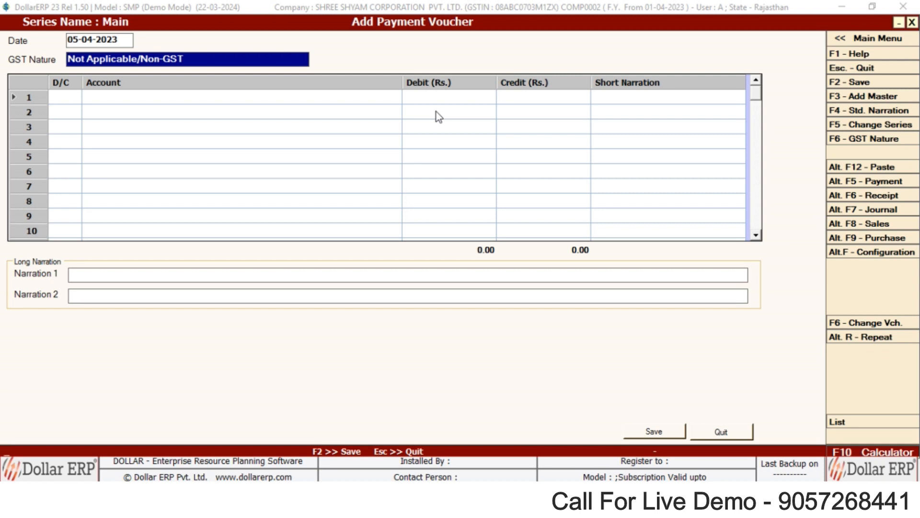
# Step: Keep the GST nature as Not Applicable/Non-GST and debit Shree Ram Traders with 14,000 in the payment voucher's first row
pyautogui.press('Return')
pyautogui.press('Return')
pyautogui.write('ra')
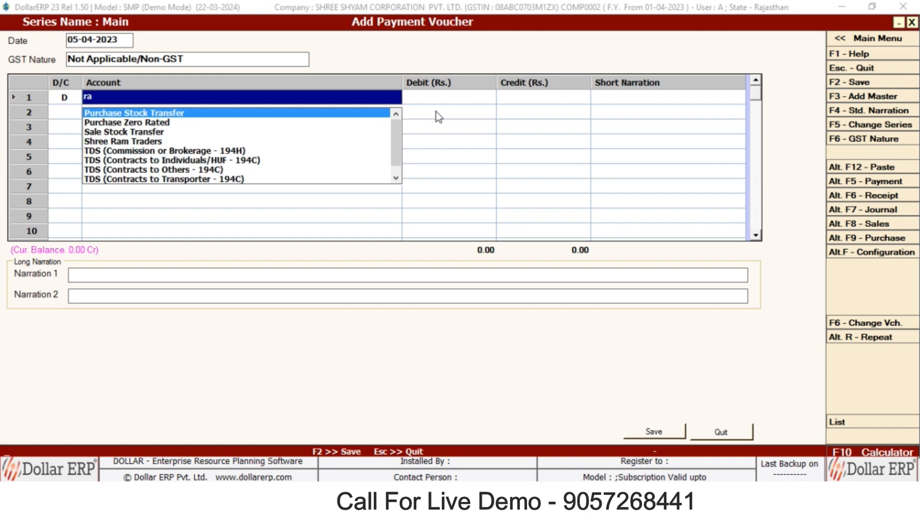
pyautogui.press('BackSpace')
pyautogui.press('BackSpace')
pyautogui.write('shree')
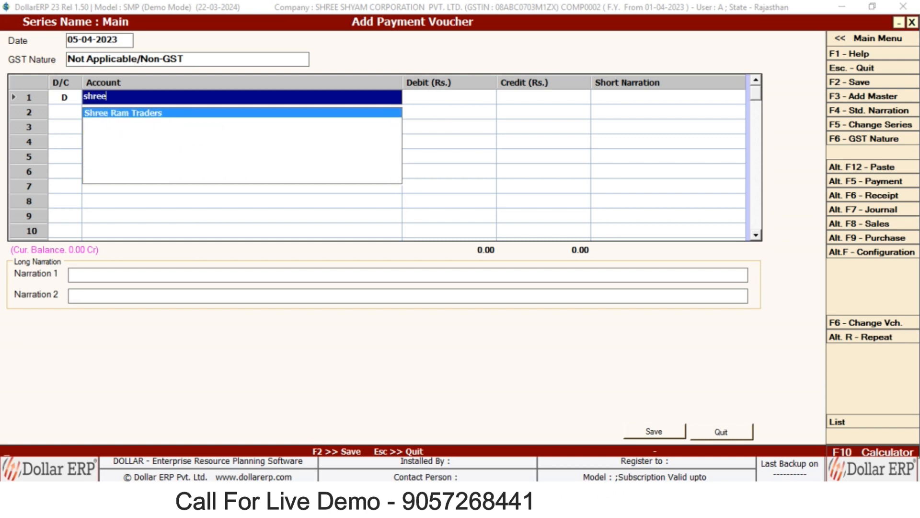
pyautogui.press('Return')
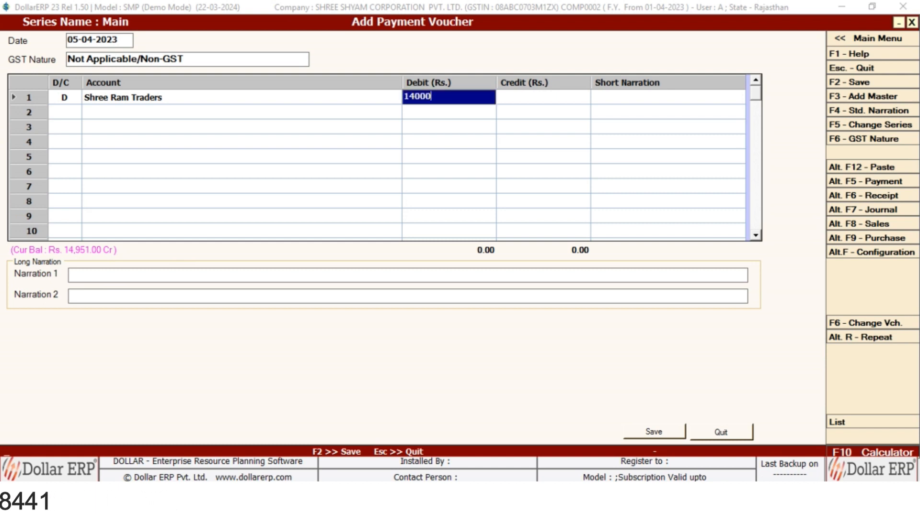
pyautogui.press('Return')
pyautogui.press('Return')
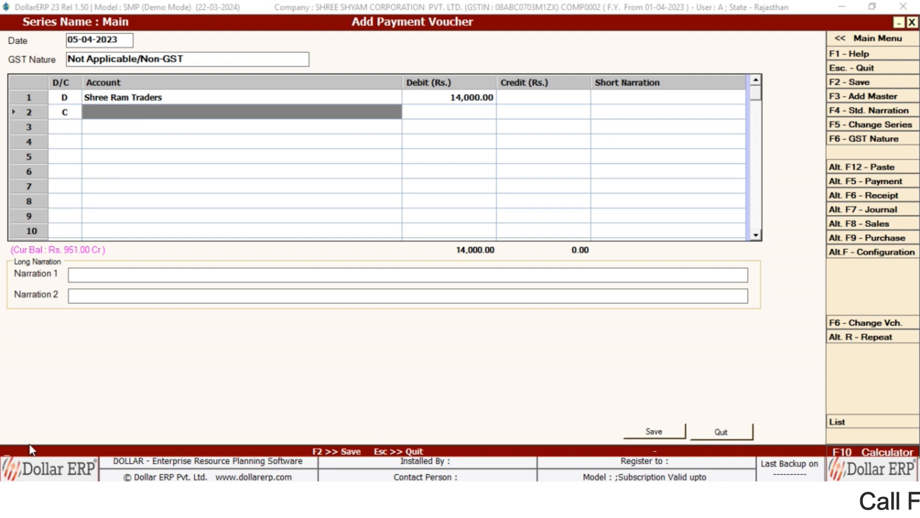
# Step: Credit ICICI BANK A/C, save the 14,951.00 payment voucher dated 03-04-2023 with short narration imps, and leave payment entry
pyautogui.press('Down')
pyautogui.press('Return')
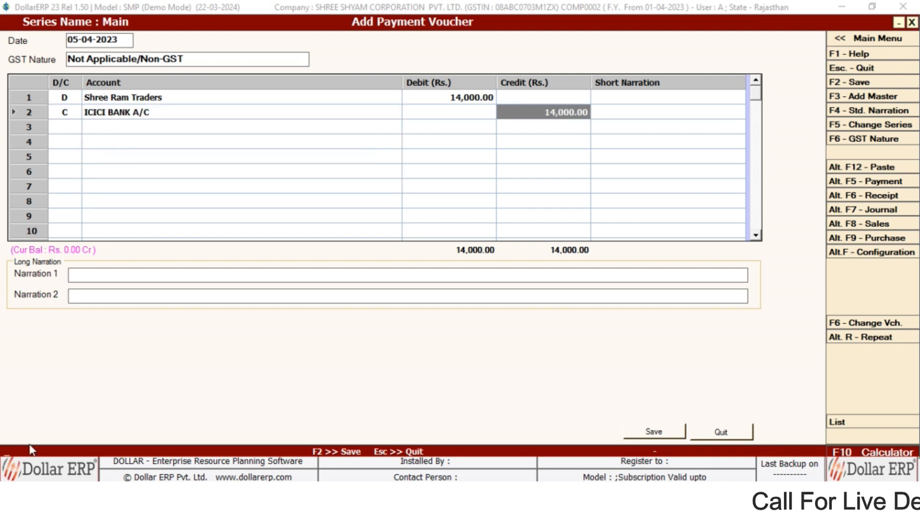
pyautogui.press('Return')
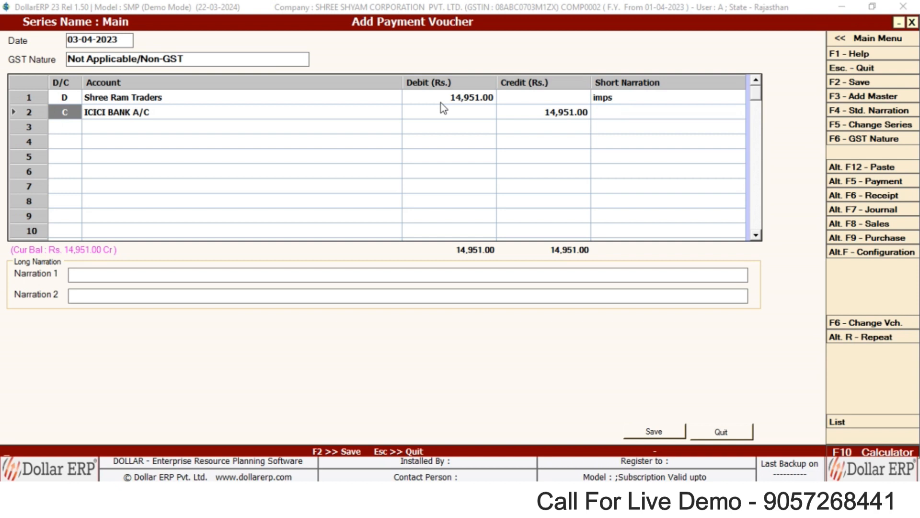
pyautogui.press('Return')
pyautogui.press('F2')
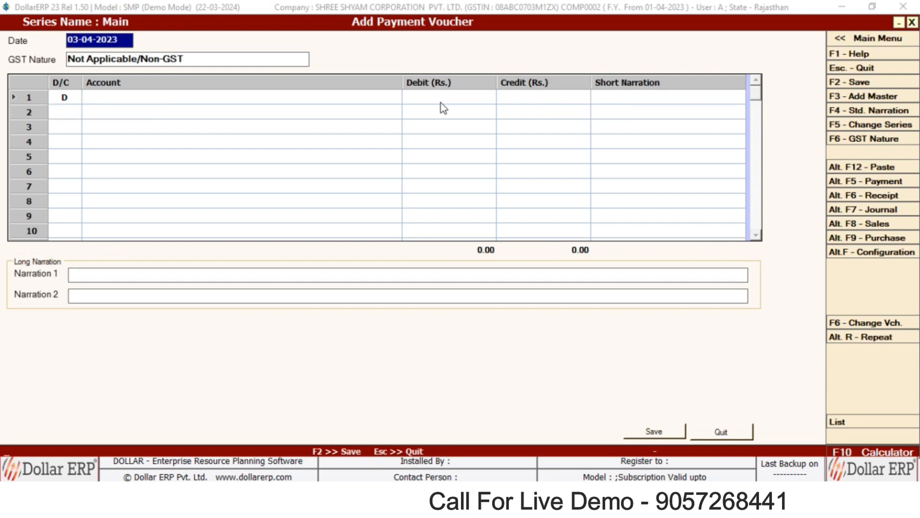
pyautogui.press('Escape')
# Step: View the account ledger of Shree Ram Traders, check its purchase and payment entries and closing amount, and close it
pyautogui.write('lshre')
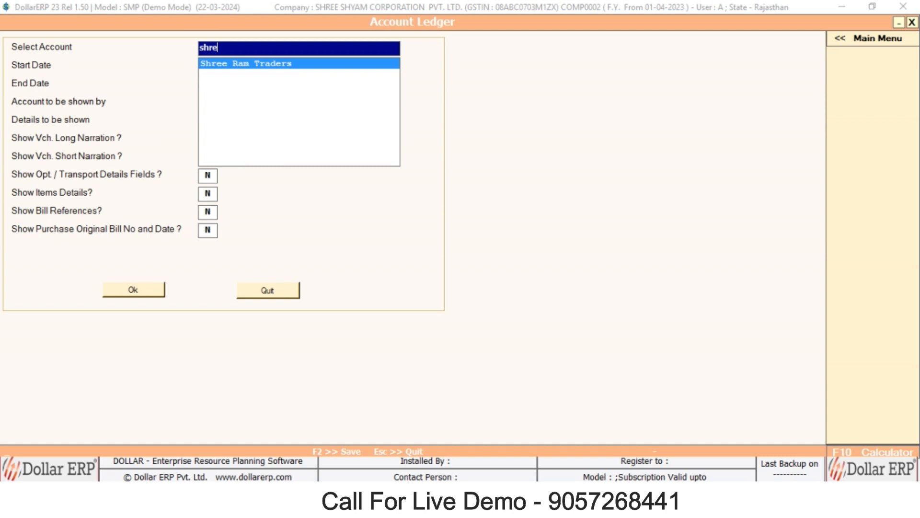
pyautogui.press('Return')
pyautogui.press('Return')
pyautogui.press('F2')
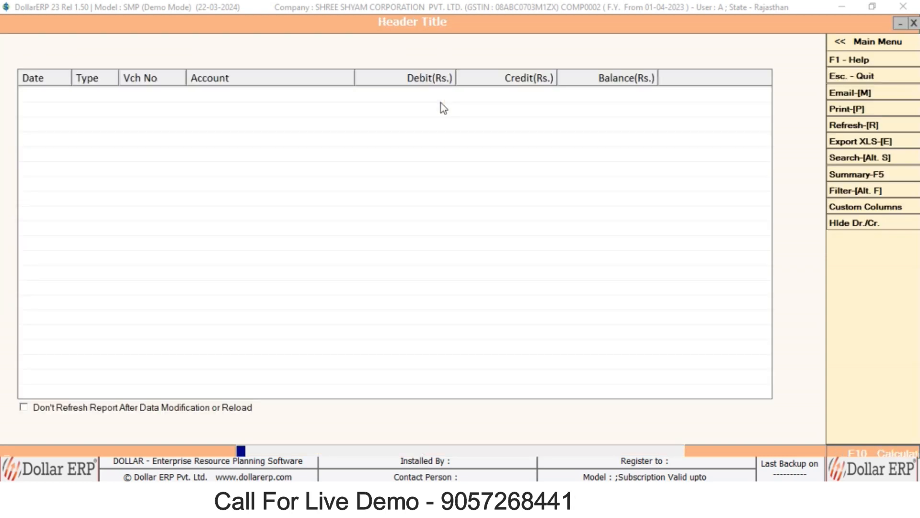
pyautogui.press('Down')
pyautogui.press('Up')
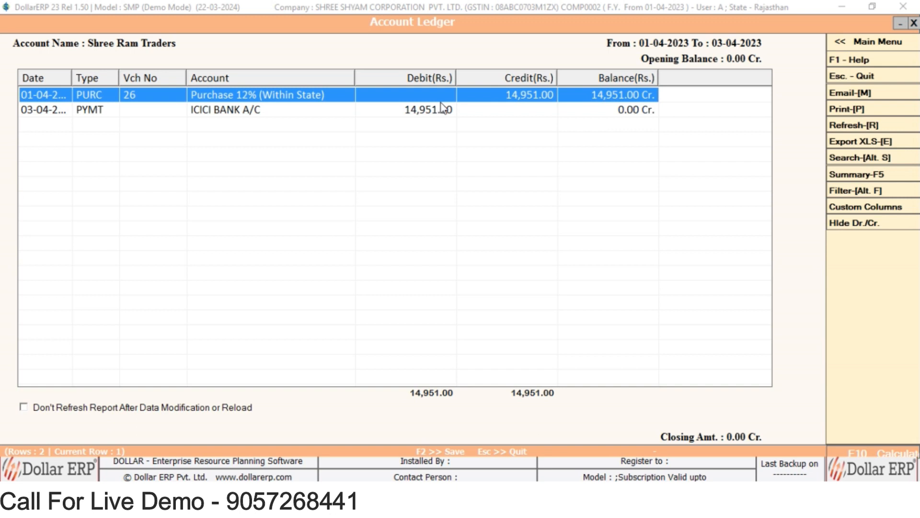
pyautogui.press('Down')
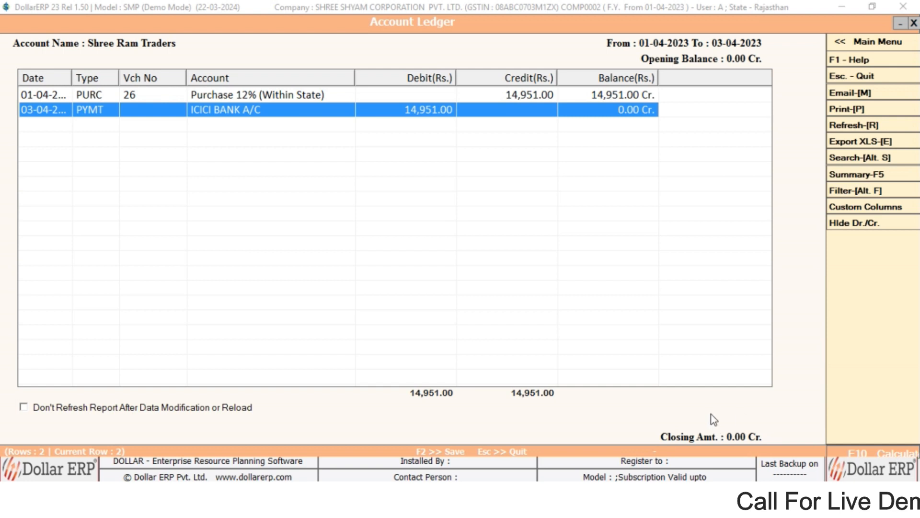
pyautogui.press('Escape')
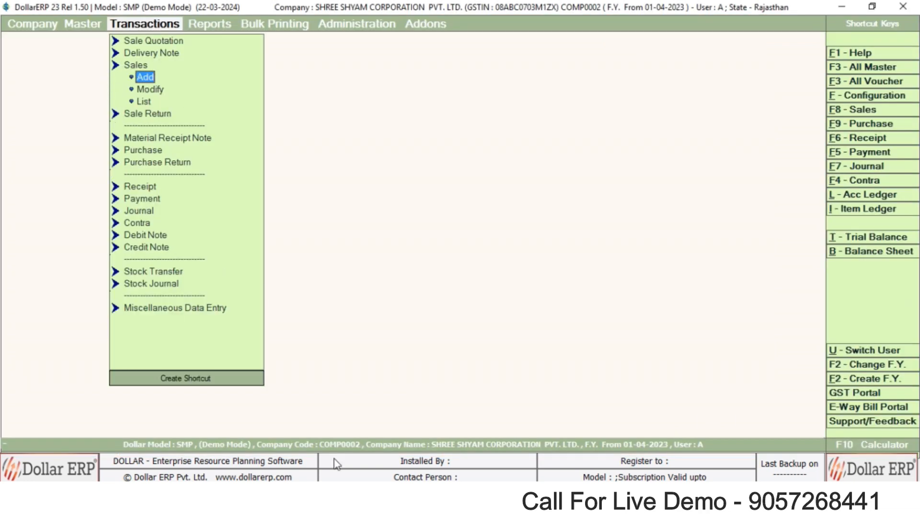
# Step: Start a new sale voucher dated 03-04-2023, type Direct, for party Neha Enterprises with sale type L/GST-TaxIncl
pyautogui.press('Return')
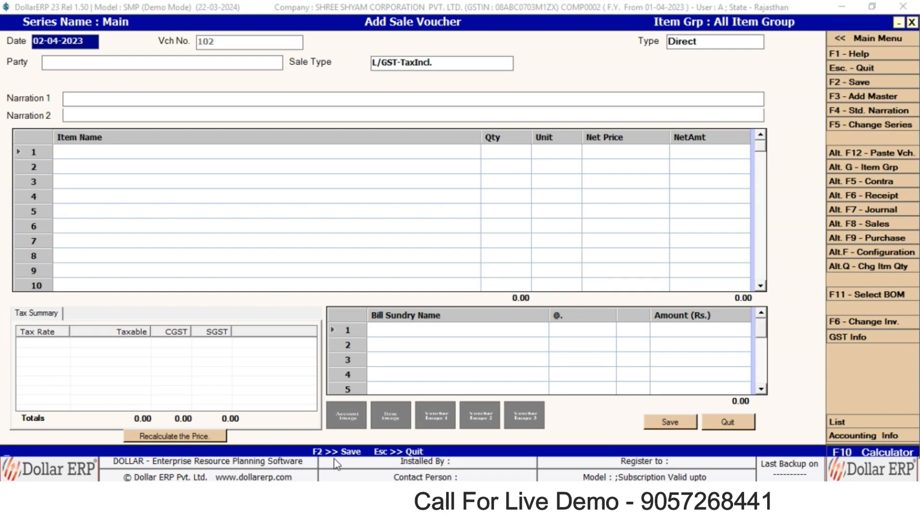
pyautogui.write('03')
pyautogui.press('Return')
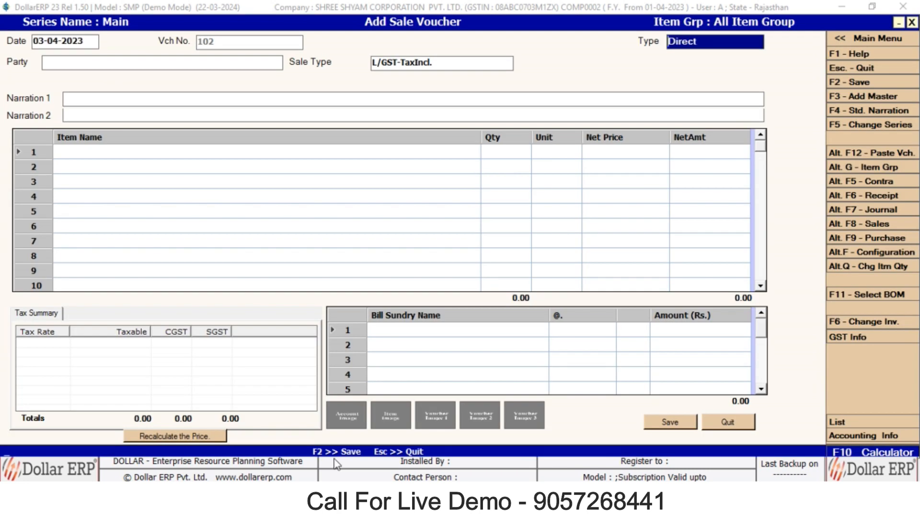
pyautogui.press('Return')
pyautogui.write('ne')
pyautogui.press('Return')
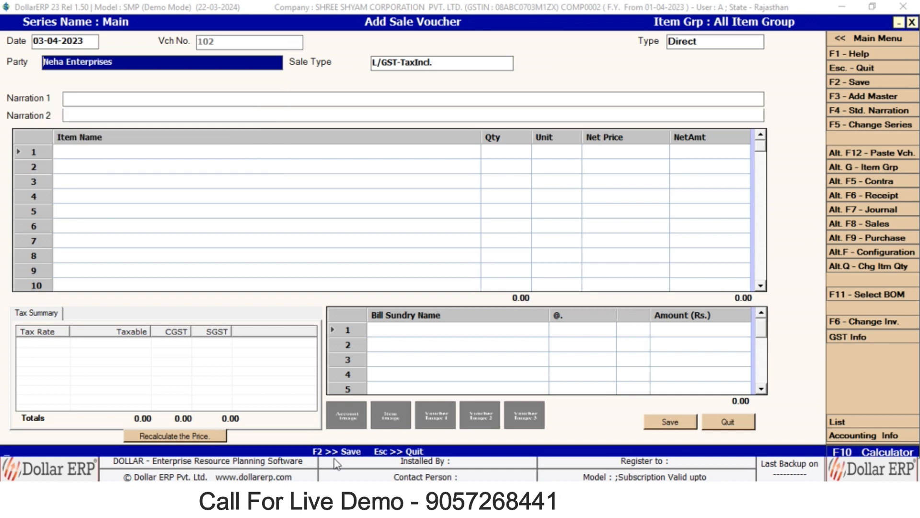
pyautogui.press('Return')
pyautogui.press('Return')
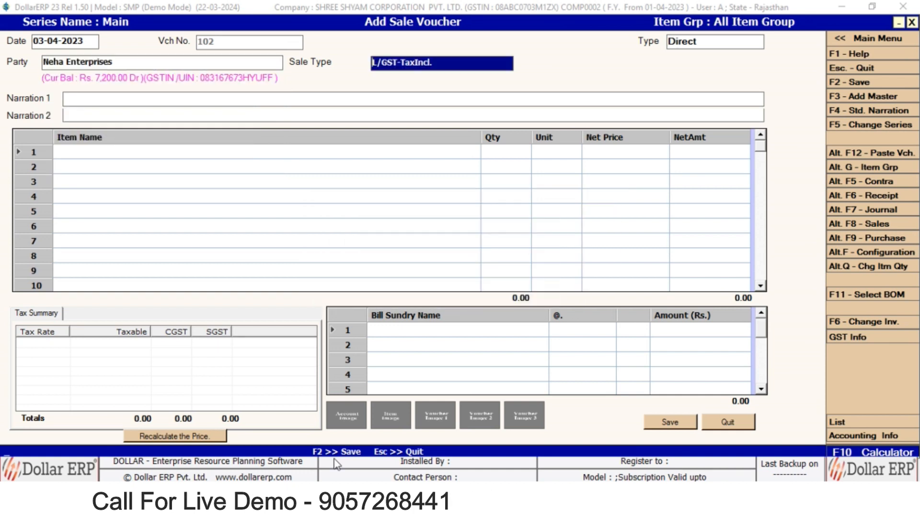
pyautogui.press('Return')
# Step: Add Item 5% to the sale voucher with quantity 1 Pcs. at a net price of 300
pyautogui.press('Return')
pyautogui.press('Down')
pyautogui.press('Down')
pyautogui.press('Return')
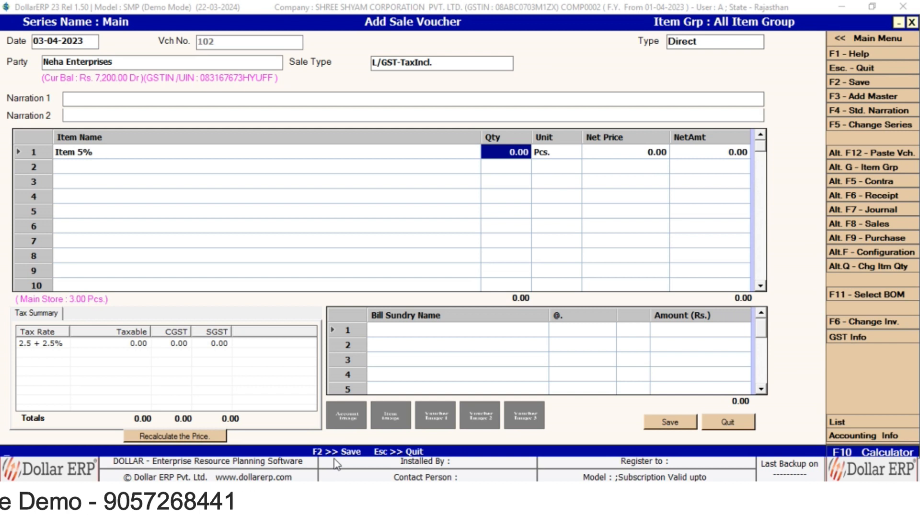
pyautogui.press('Return')
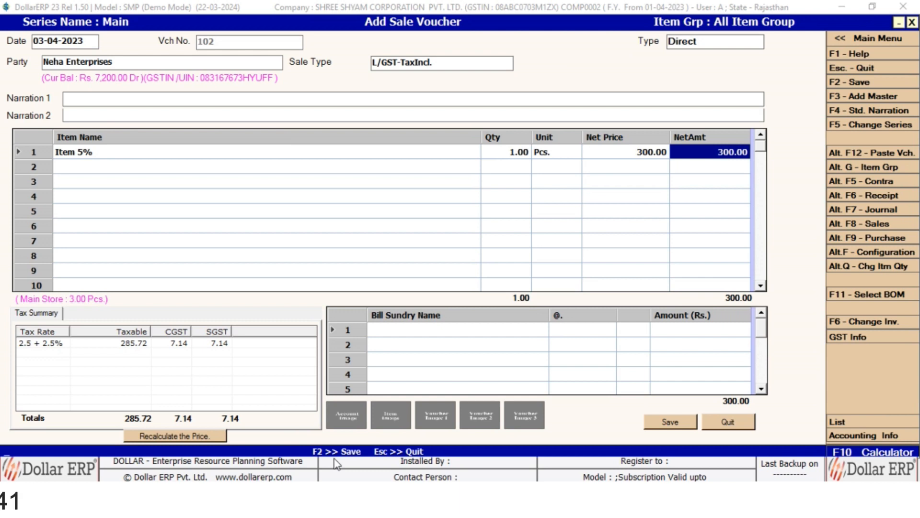
pyautogui.press('Return')
pyautogui.press('Return')
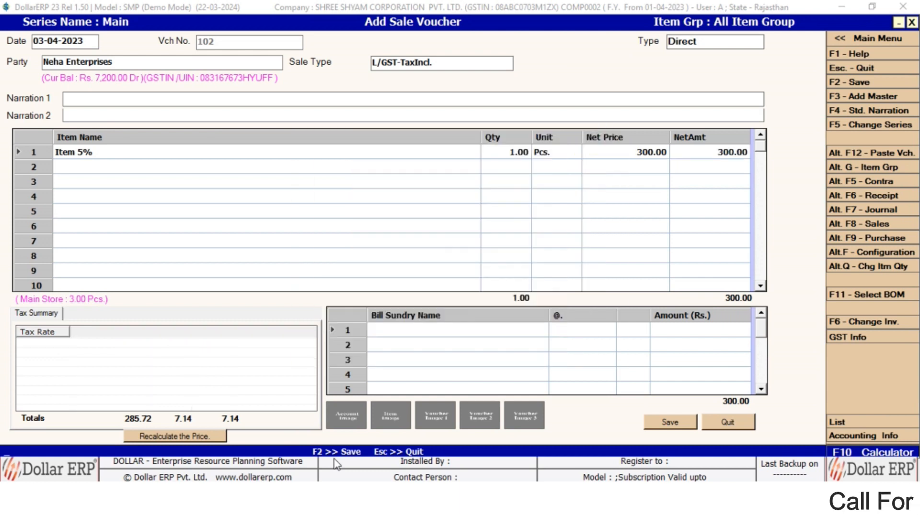
# Step: Finish the item list and, in the transport details, set e-way bill required to Y with transport None and e-invoice required Y
pyautogui.press('Return')
pyautogui.press('Return')
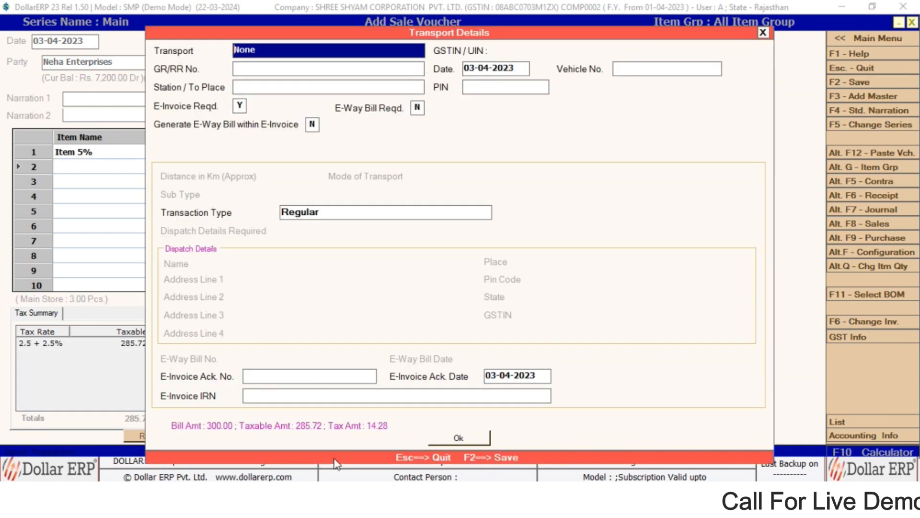
pyautogui.press('Return')
pyautogui.press('Return')
pyautogui.press('Return')
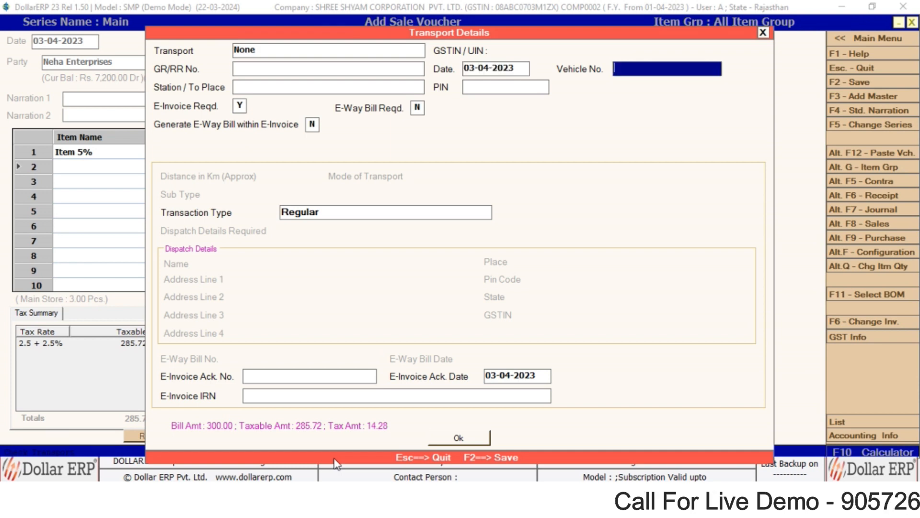
pyautogui.press('Return')
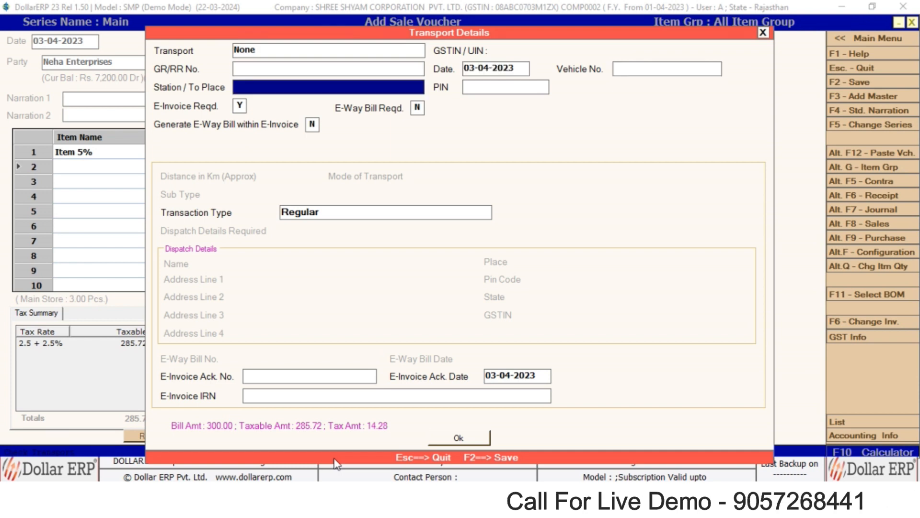
pyautogui.press('Return')
pyautogui.press('Return')
pyautogui.press('y')
pyautogui.press('Return')
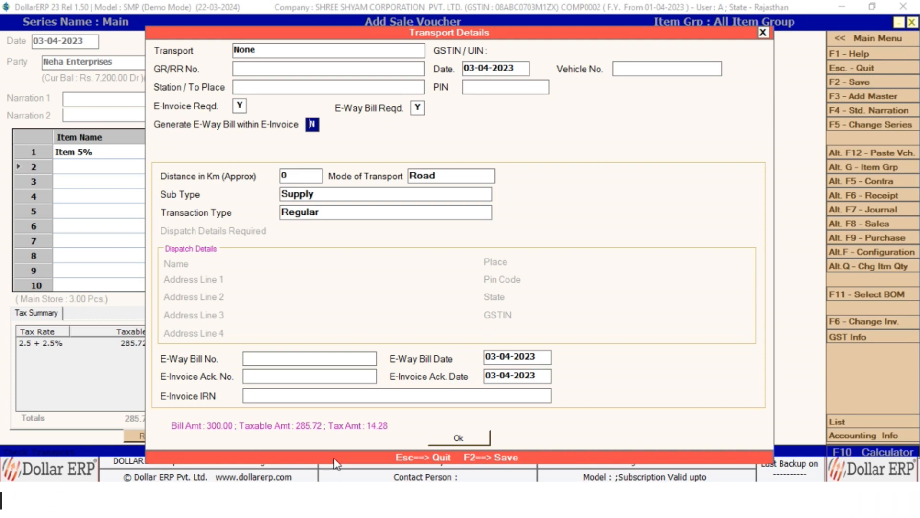
pyautogui.press('Return')
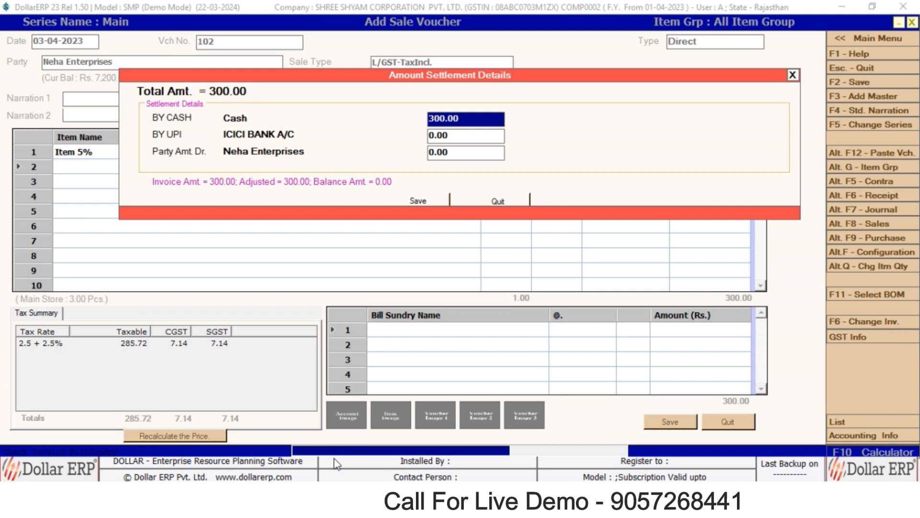
# Step: Settle the sale with 0 by cash, 0 by UPI and the full 300 debited to Neha Enterprises, and save the voucher
pyautogui.write('0')
pyautogui.press('Return')
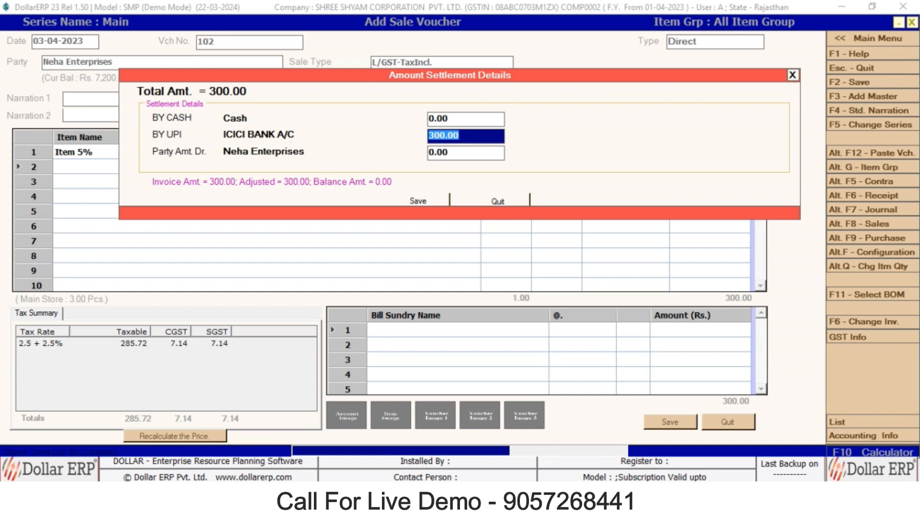
pyautogui.write('0')
pyautogui.press('Return')
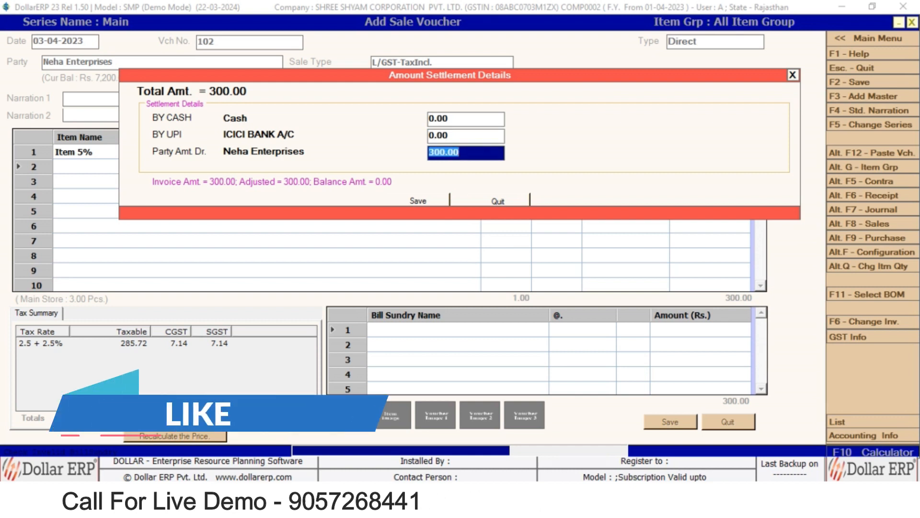
pyautogui.press('Return')
pyautogui.press('Return')
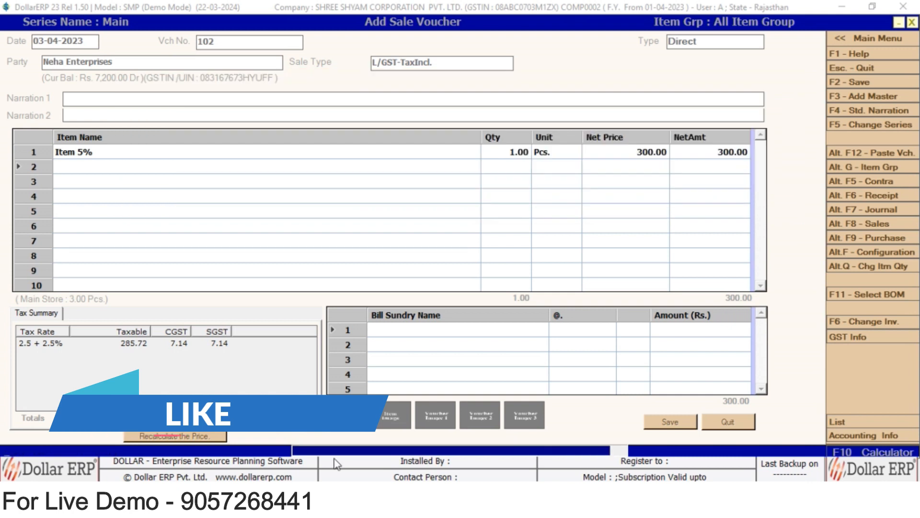
# Step: Preview the sale invoice in the Standard format, check it down to the tax totals, and close the preview and sale voucher entry
pyautogui.press('Return')
pyautogui.press('Return')
pyautogui.press('Return')
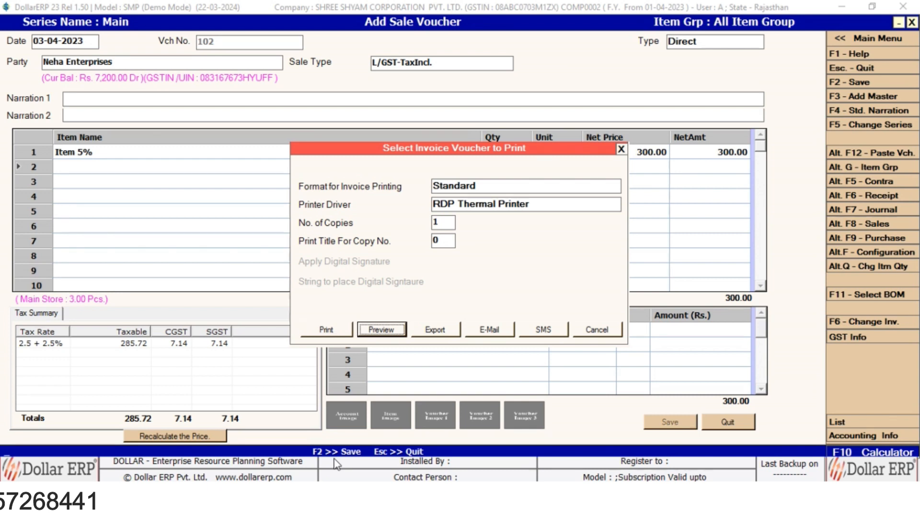
pyautogui.press('Return')
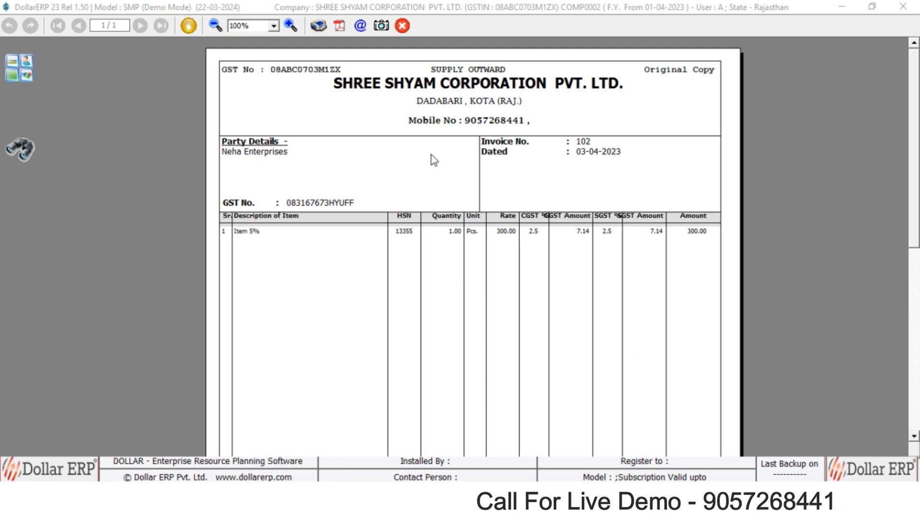
pyautogui.scroll(-5, 283, 324)
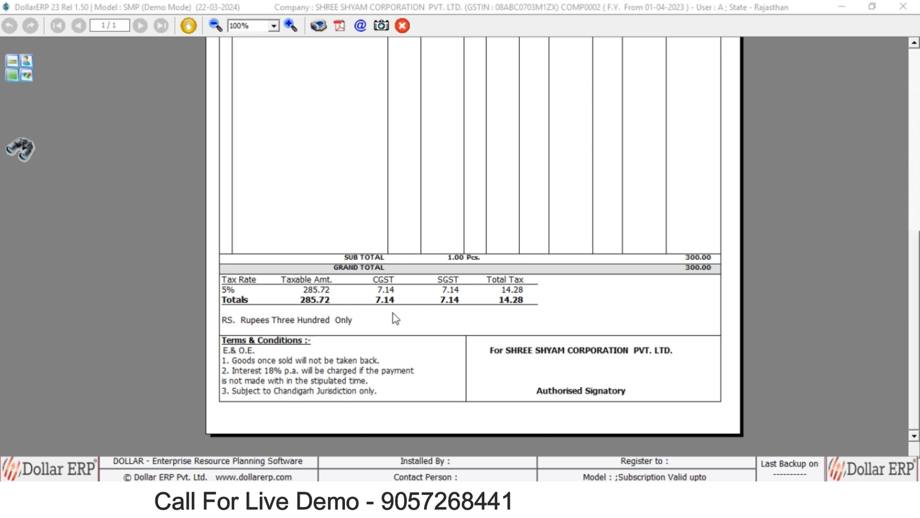
pyautogui.click(403, 26)
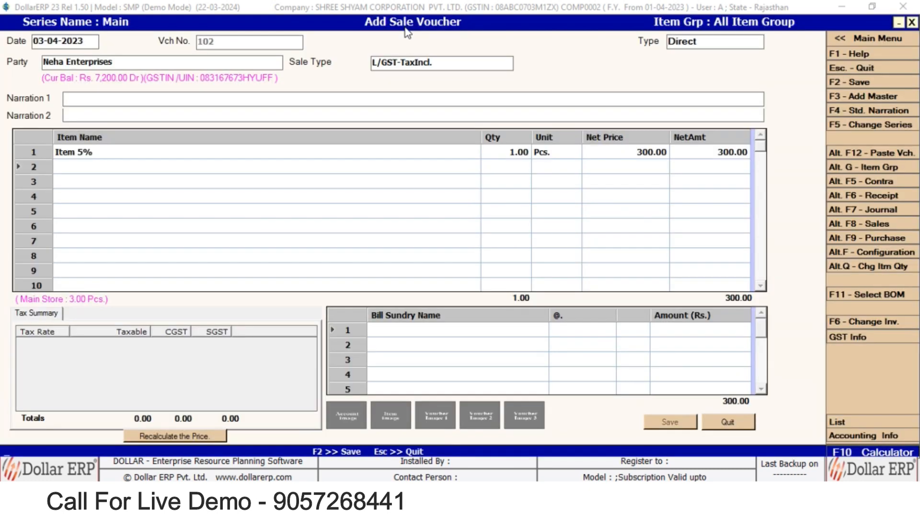
pyautogui.press('Escape')
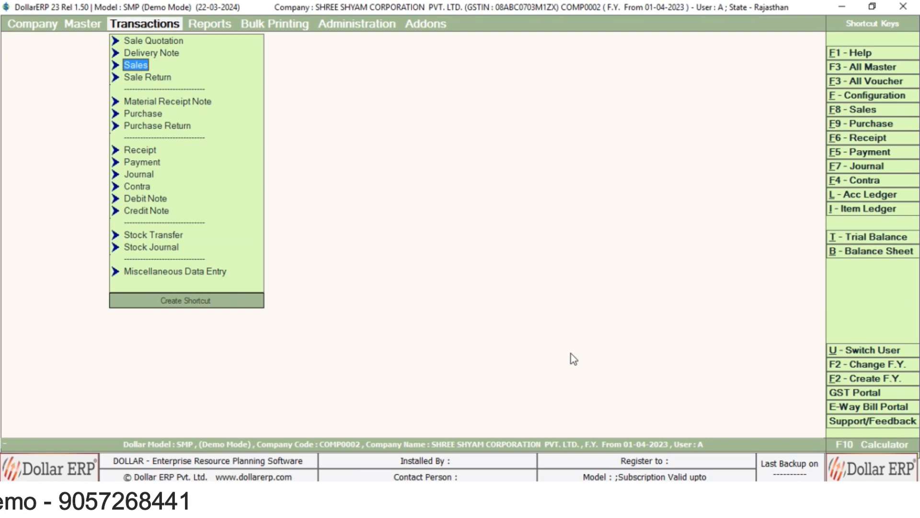
# Step: Generate the Amount Receivable Summary from the outstanding accounting reports
pyautogui.press('Right')
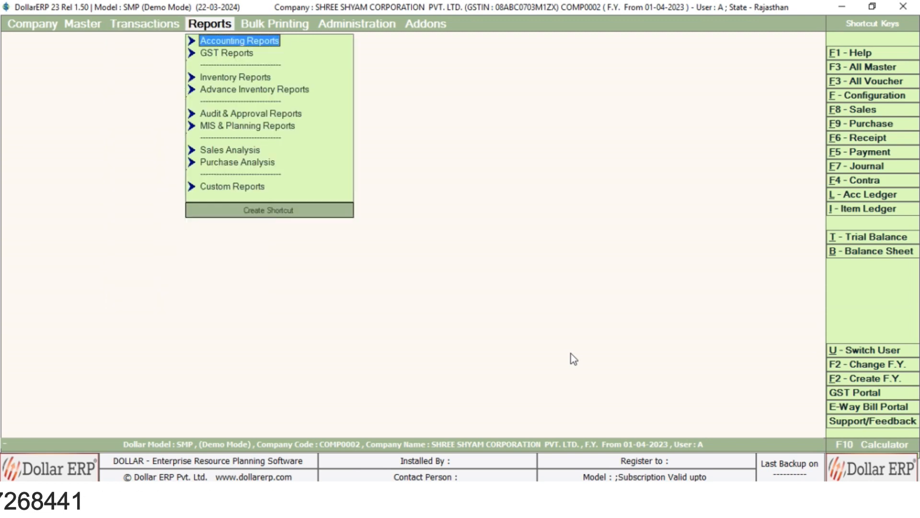
pyautogui.press('Return')
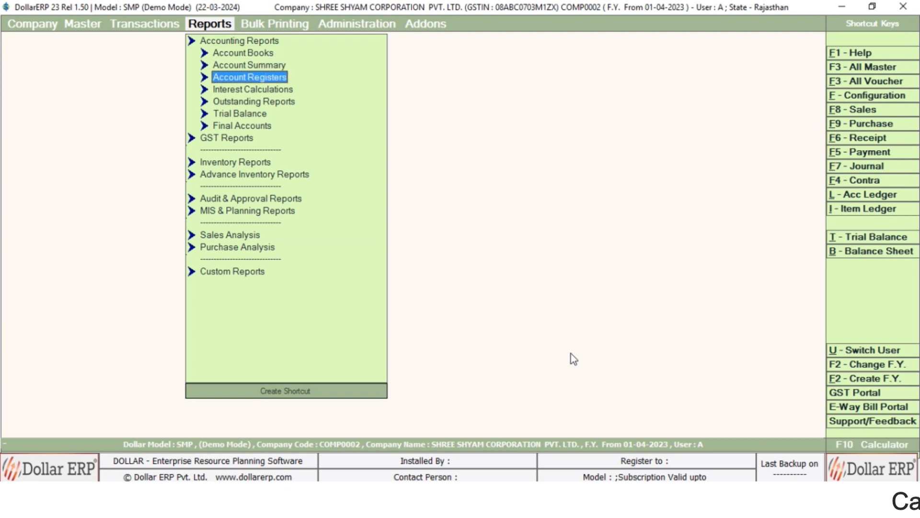
pyautogui.press('Return')
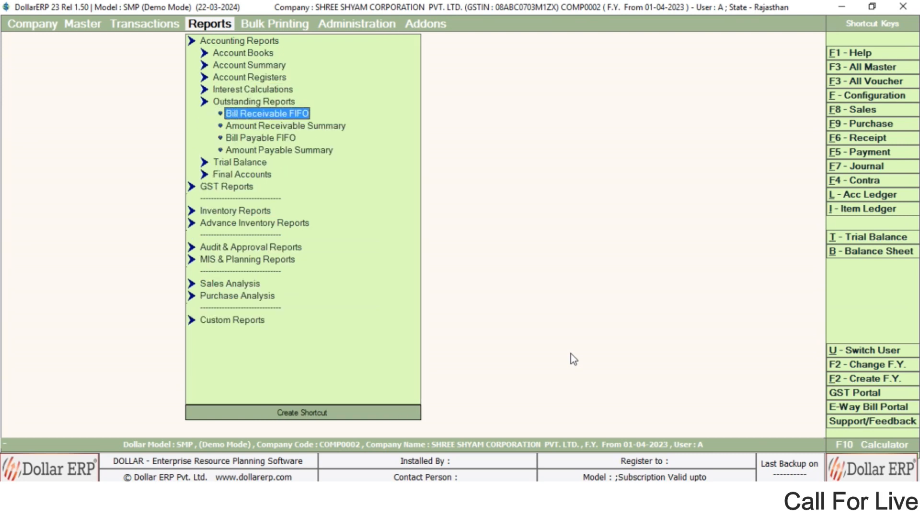
pyautogui.press('Down')
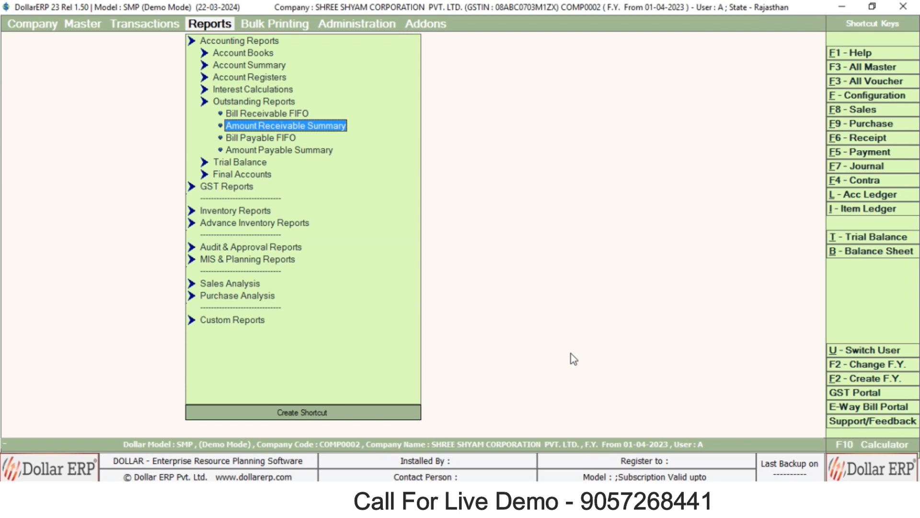
pyautogui.press('Return')
pyautogui.press('Return')
pyautogui.press('Return')
pyautogui.press('Return')
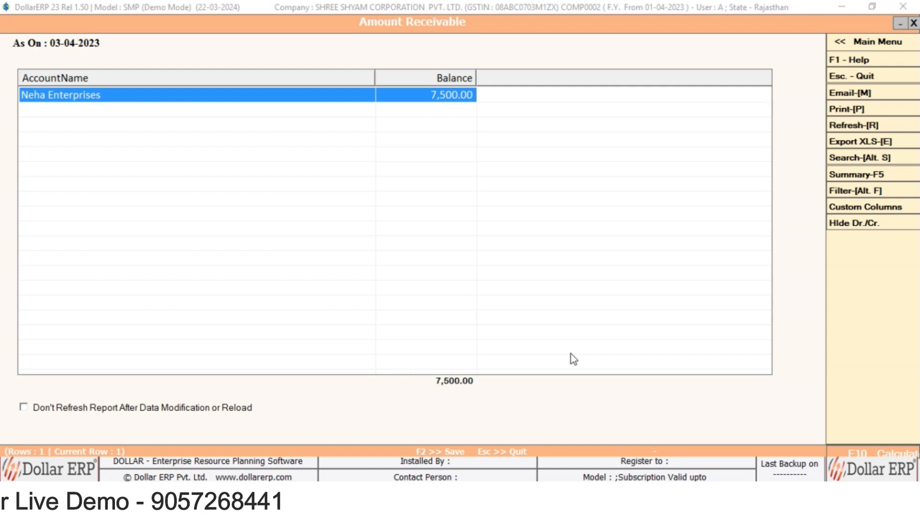
# Step: Open Neha Enterprises' ledger from the receivables report, examine its sale entries, and close both reports
pyautogui.press('Return')
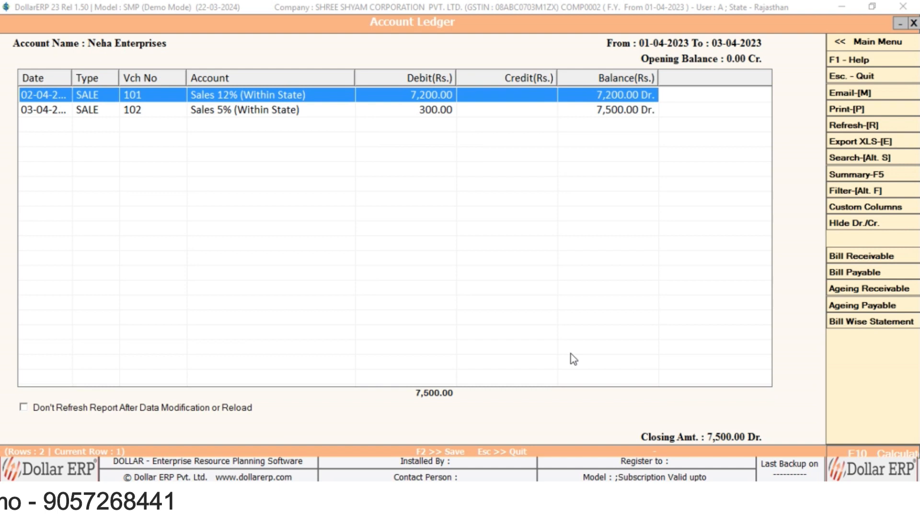
pyautogui.press('Down')
pyautogui.press('Up')
pyautogui.press('Down')
pyautogui.press('Up')
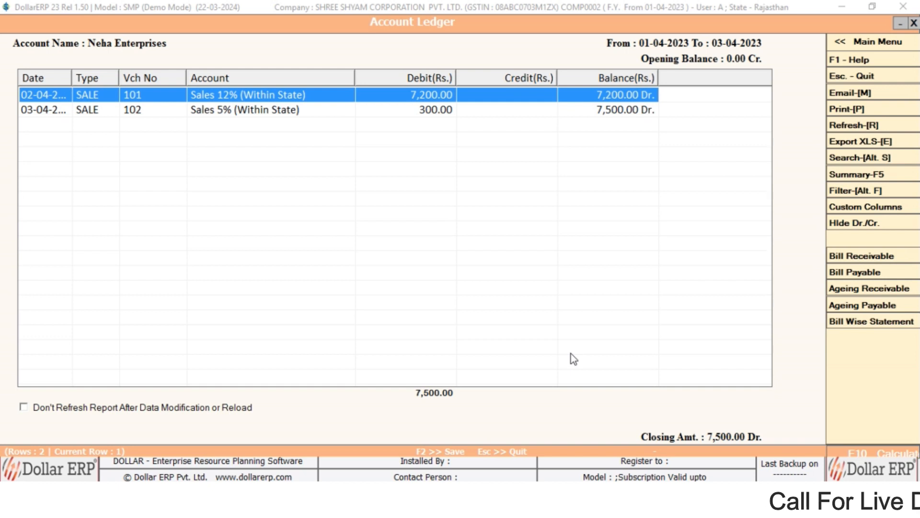
pyautogui.press('Return')
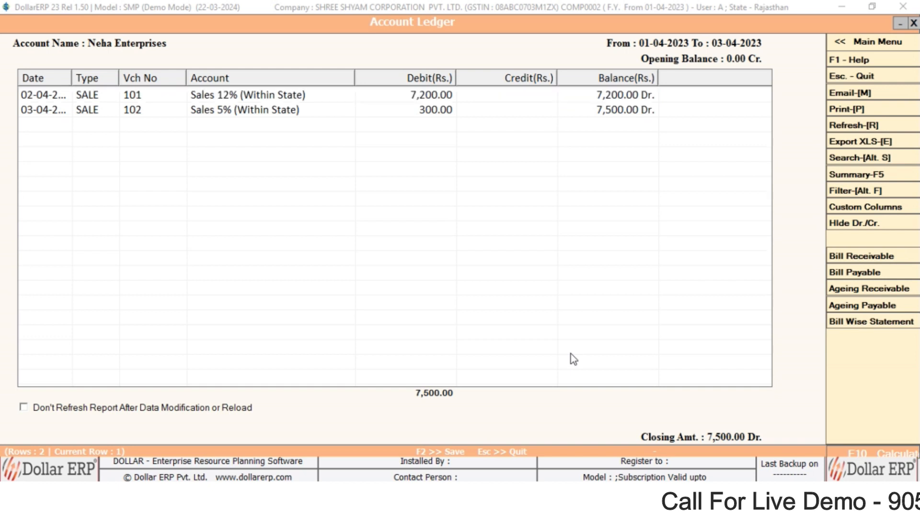
pyautogui.press('Escape')
pyautogui.press('Escape')
pyautogui.press('Escape')
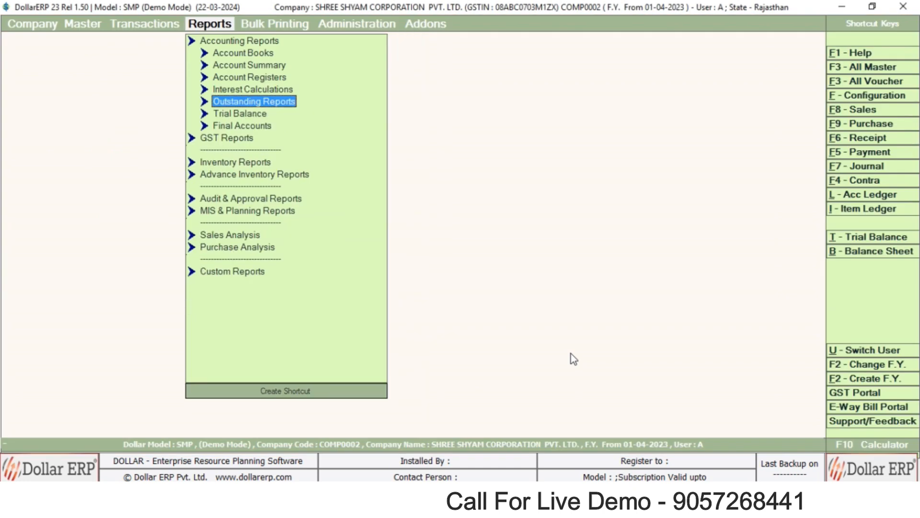
# Step: Start a new receipt voucher dated 05-04-2023 with GST nature Not Applicable
pyautogui.press('Left')
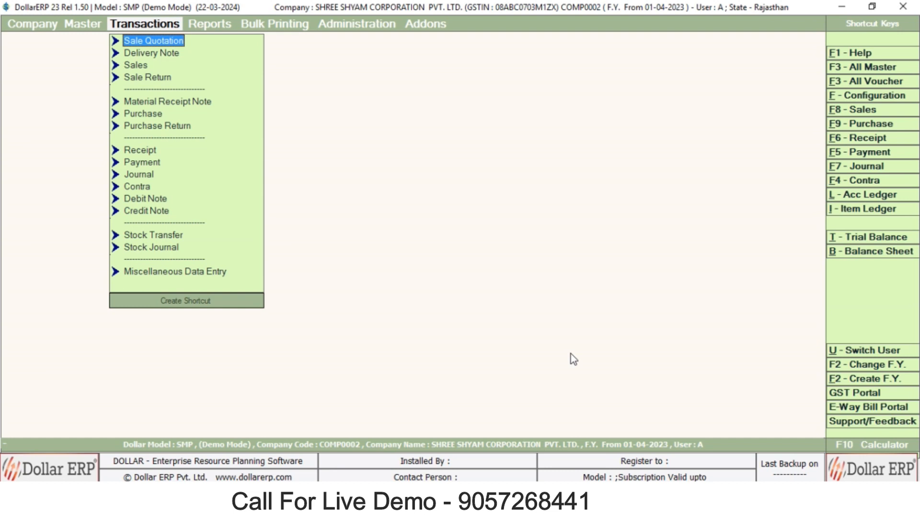
pyautogui.press('Down')
pyautogui.press('Down')
pyautogui.press('Down')
pyautogui.press('Down')
pyautogui.press('Down')
pyautogui.press('Down')
pyautogui.press('Down')
pyautogui.press('Return')
pyautogui.press('Return')
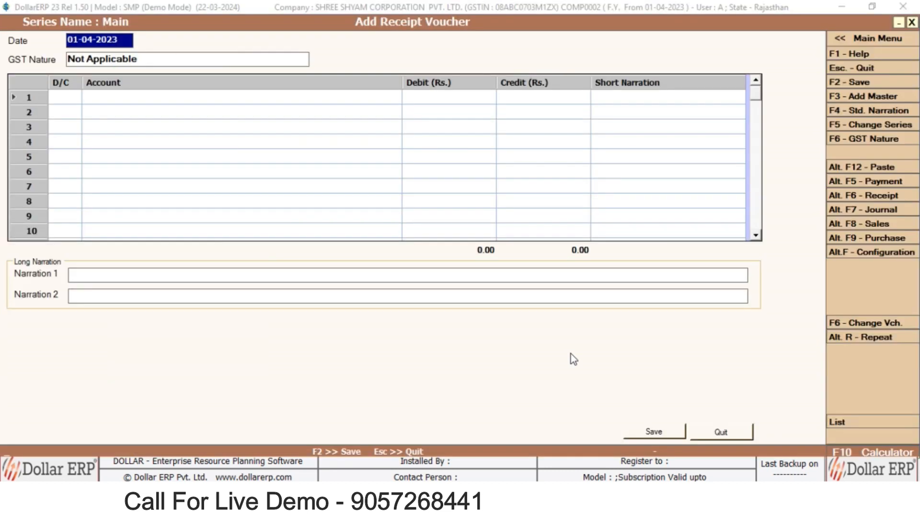
pyautogui.write('05')
pyautogui.press('Return')
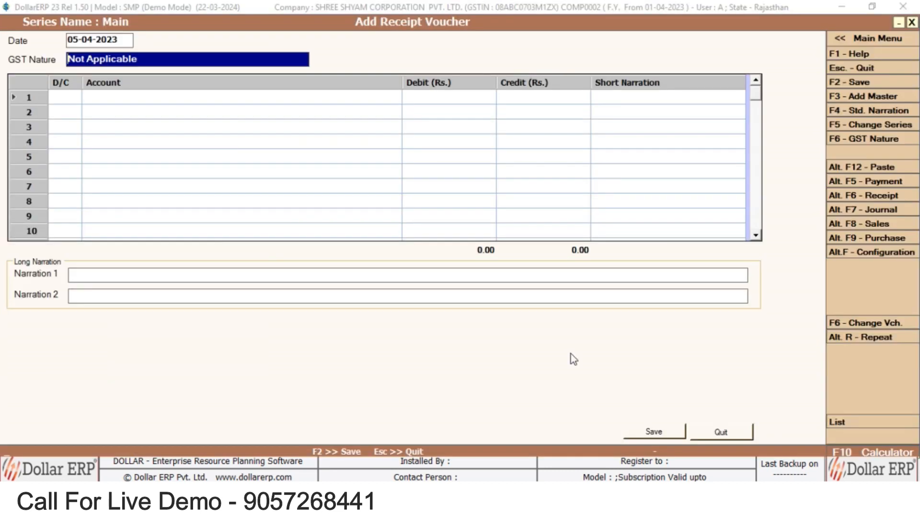
pyautogui.press('Return')
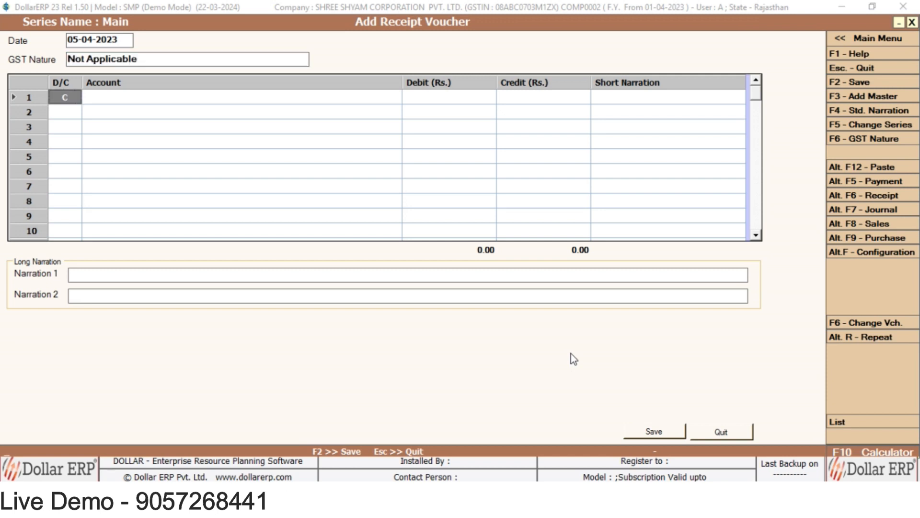
# Step: Credit Neha Enterprises with 7000 and debit ICICI BANK A/C with the same amount in the receipt voucher
pyautogui.press('Return')
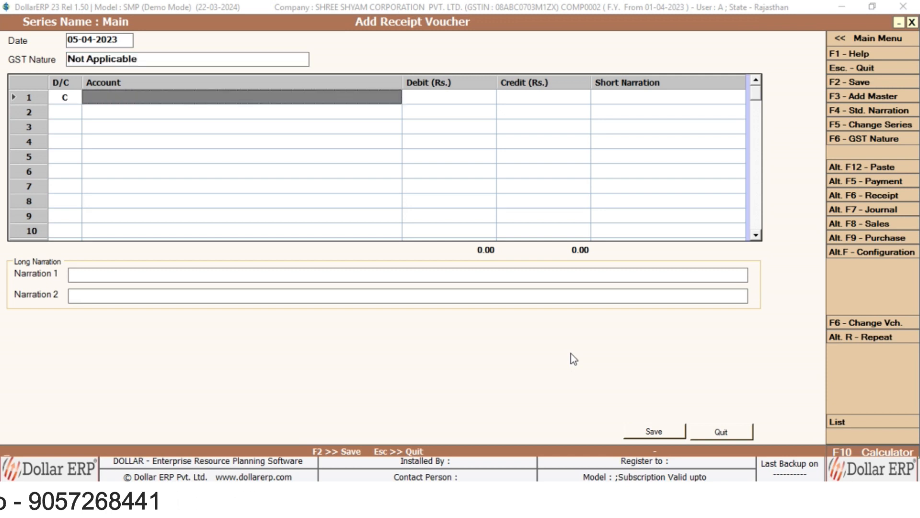
pyautogui.write('neha')
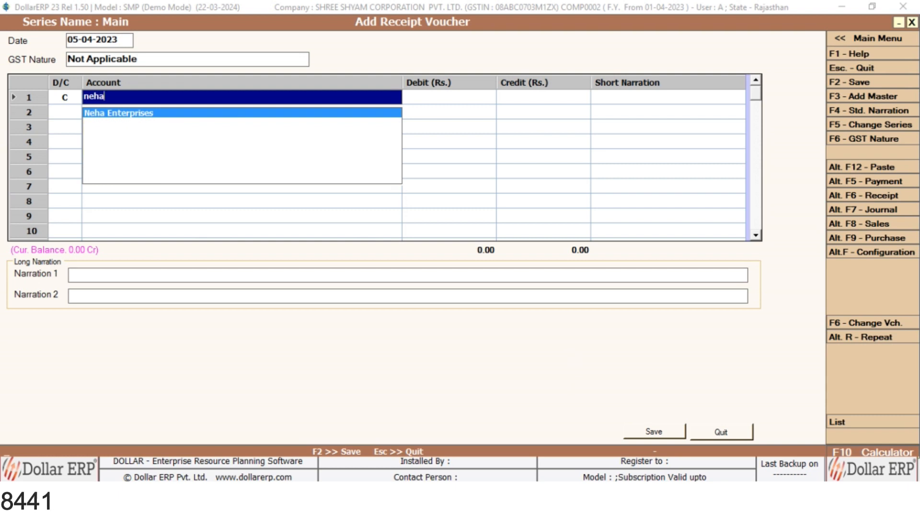
pyautogui.press('Return')
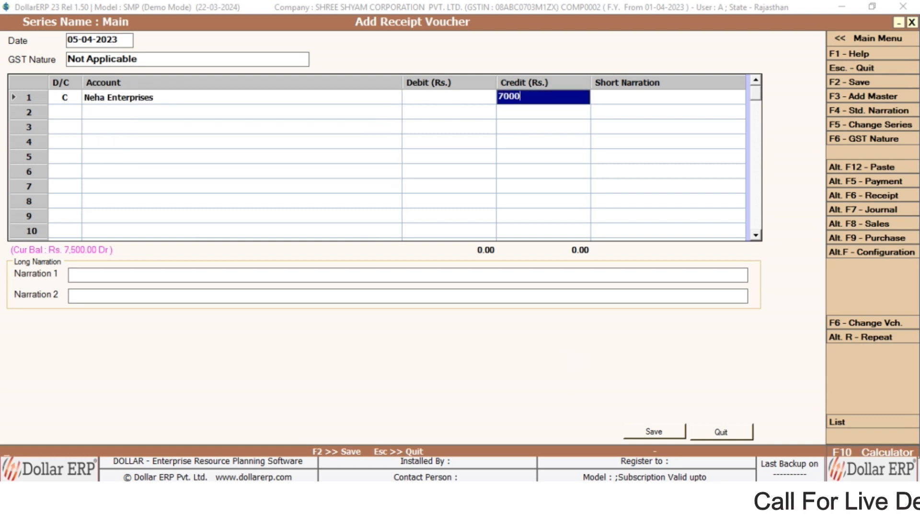
pyautogui.press('Return')
pyautogui.press('Return')
pyautogui.press('Return')
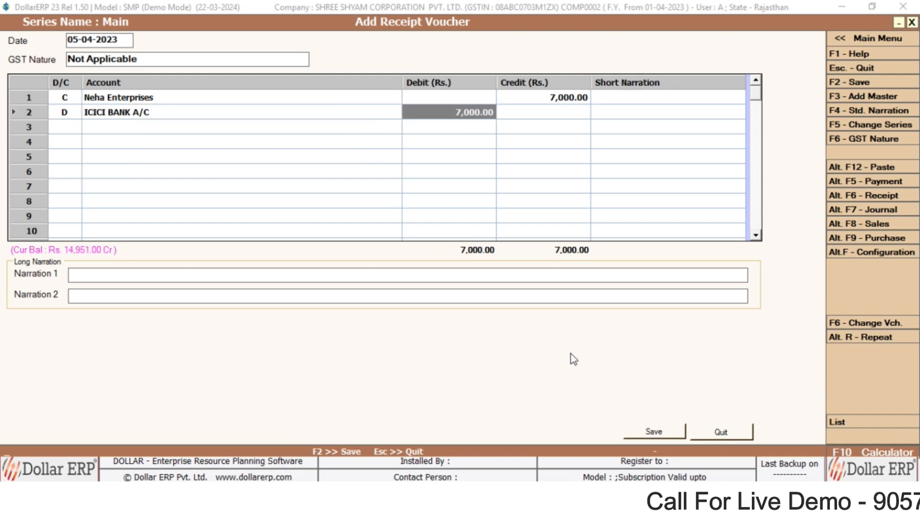
pyautogui.press('Return')
# Step: Add the short narration "imps" to the Neha Enterprises line and save the receipt voucher
pyautogui.press('Up')
pyautogui.press('Down')
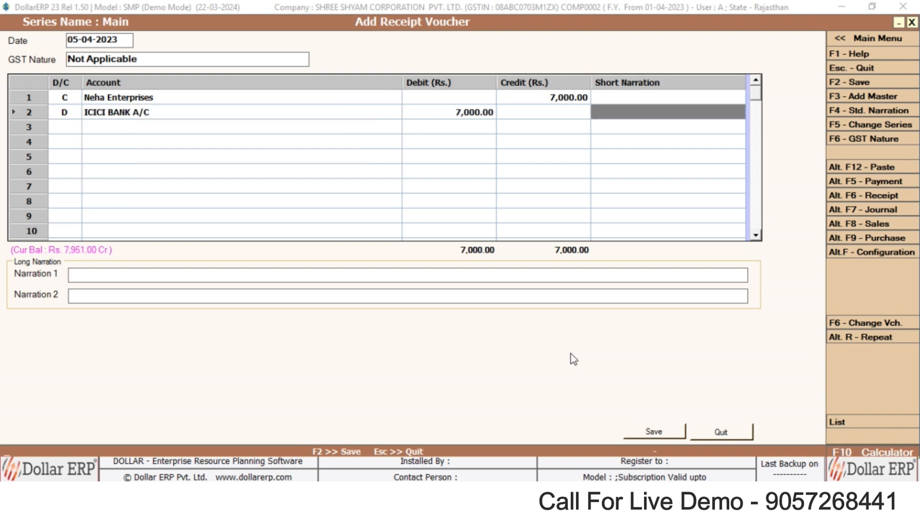
pyautogui.press('Up')
pyautogui.write('imps')
pyautogui.press('Return')
pyautogui.press('Return')
pyautogui.press('Return')
pyautogui.press('Return')
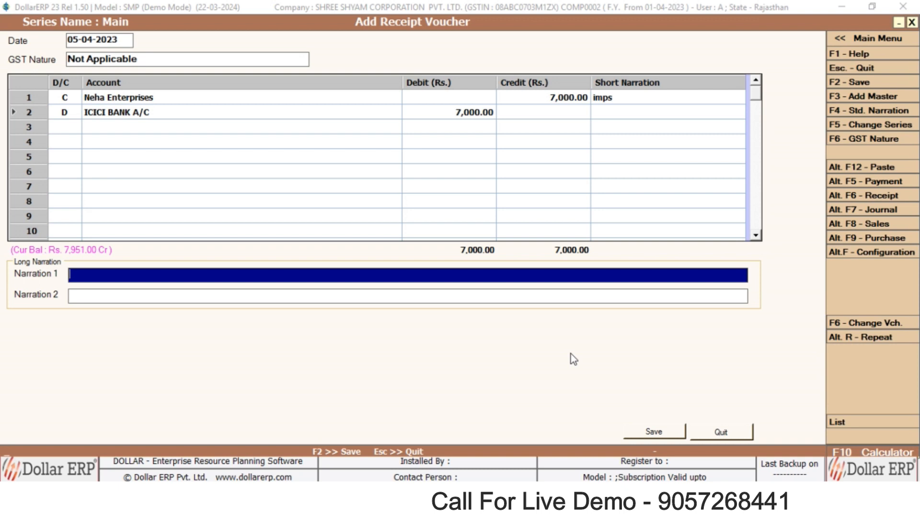
pyautogui.press('F2')
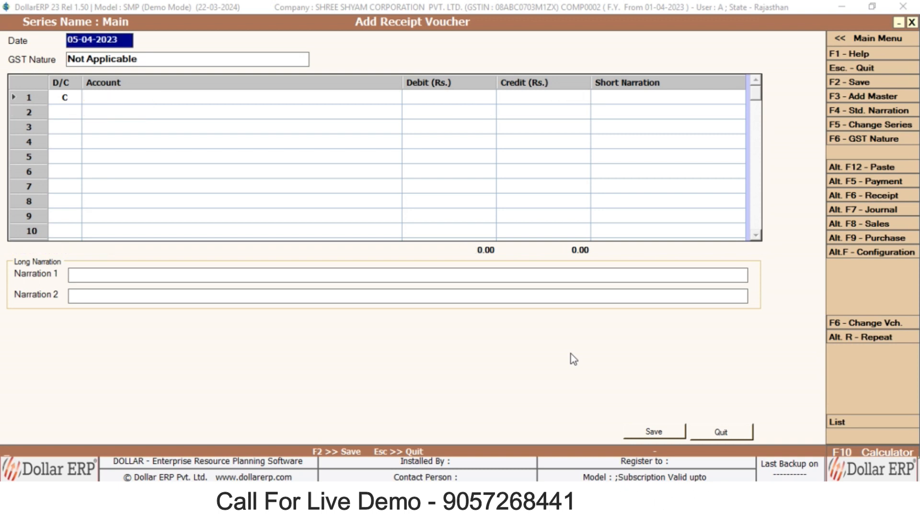
# Step: Check the receipt entry in Neha Enterprises' account ledger from 01-04-2023 to 05-04-2023, and close the ledger
pyautogui.hotkey('alt', 'l')
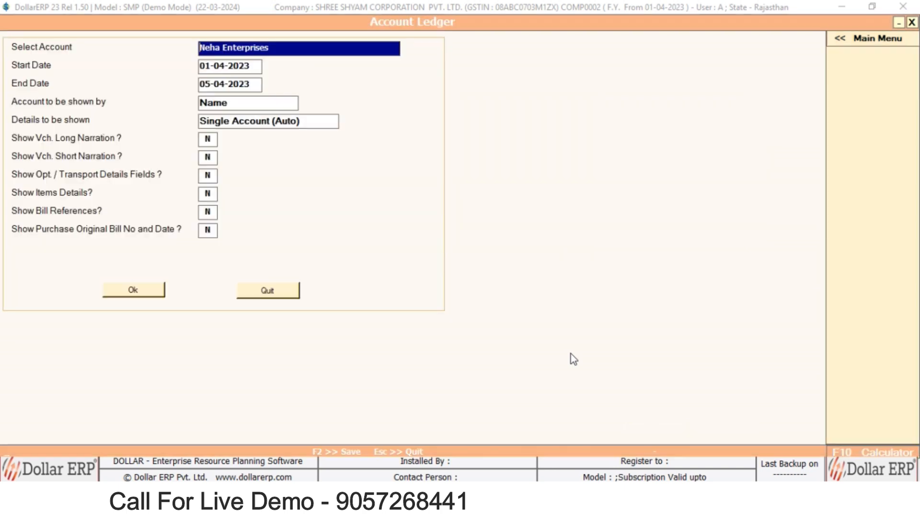
pyautogui.press('Return')
pyautogui.press('F2')
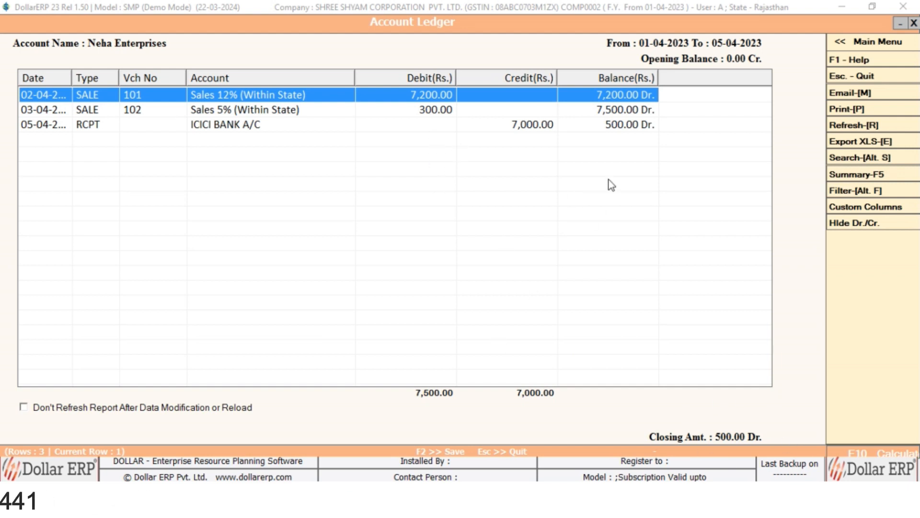
pyautogui.click(536, 126)
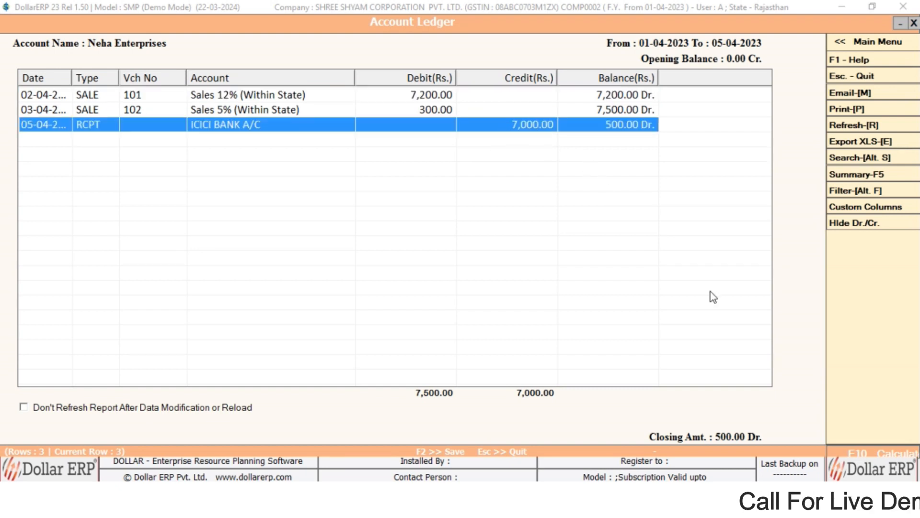
pyautogui.press('Escape')
pyautogui.press('Escape')
pyautogui.press('Escape')
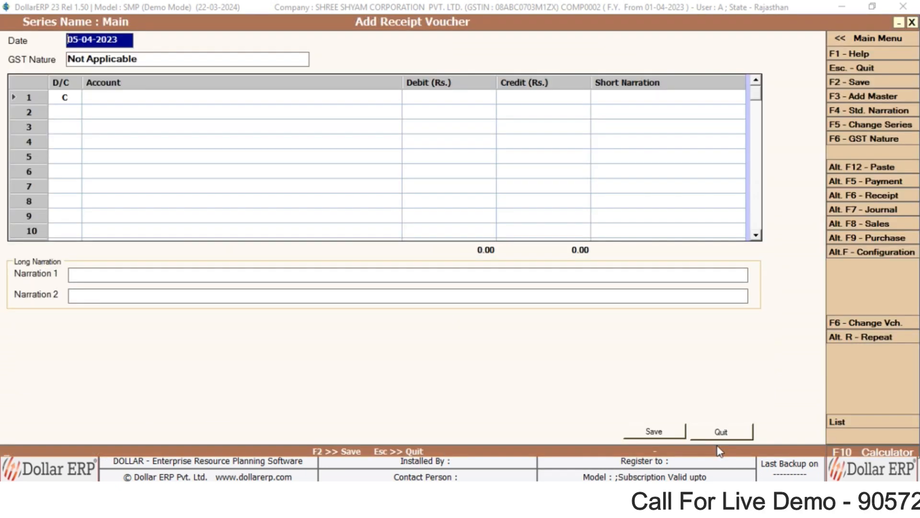
pyautogui.press('Return')
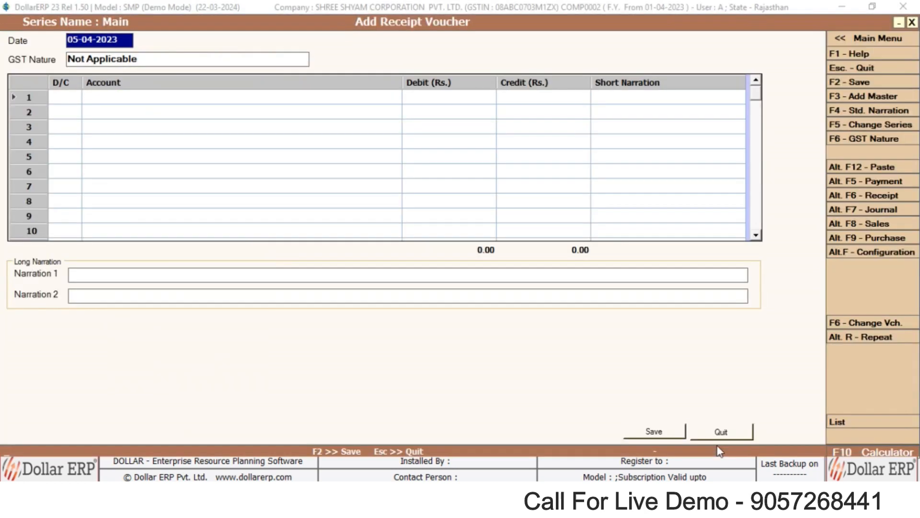
pyautogui.press('Return')
pyautogui.press('Return')
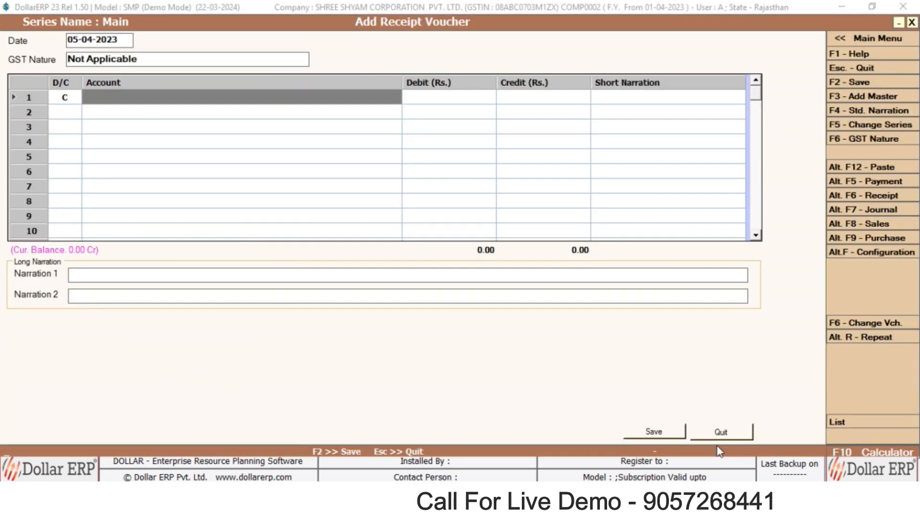
# Step: Leave the blank receipt voucher and open the Stock Status (Normal) inventory report
pyautogui.press('Escape')
pyautogui.press('Right')
pyautogui.press('Down')
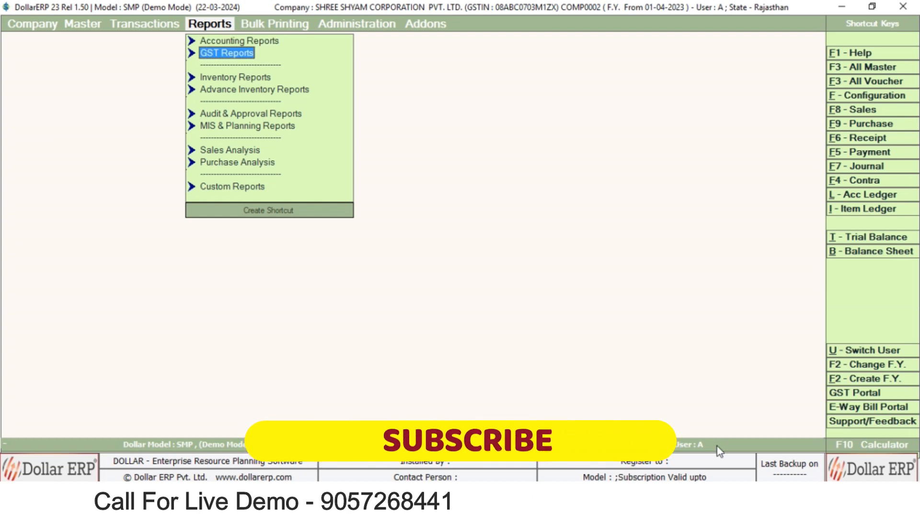
pyautogui.press('Down')
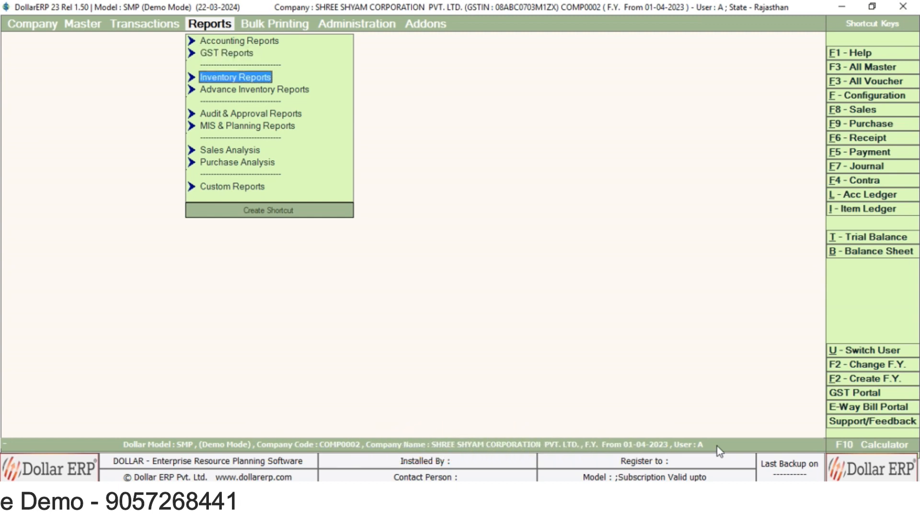
pyautogui.press('Return')
pyautogui.press('Return')
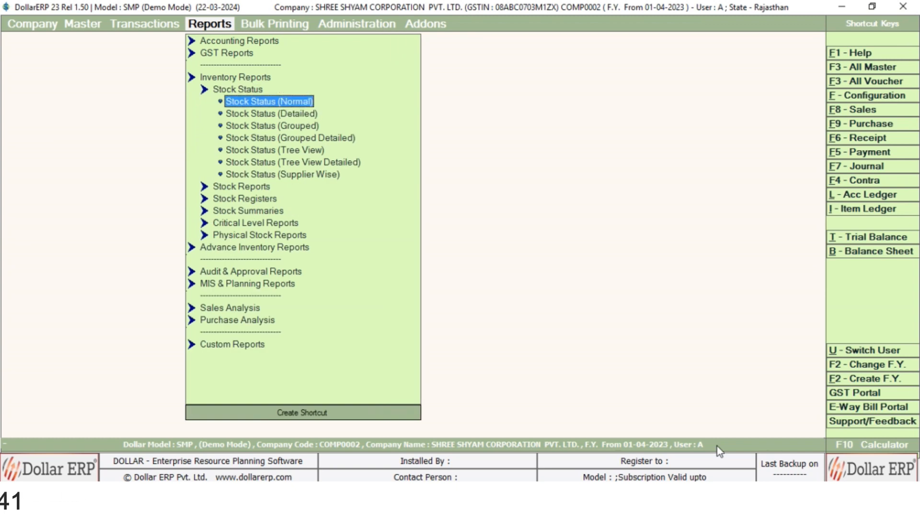
pyautogui.press('Return')
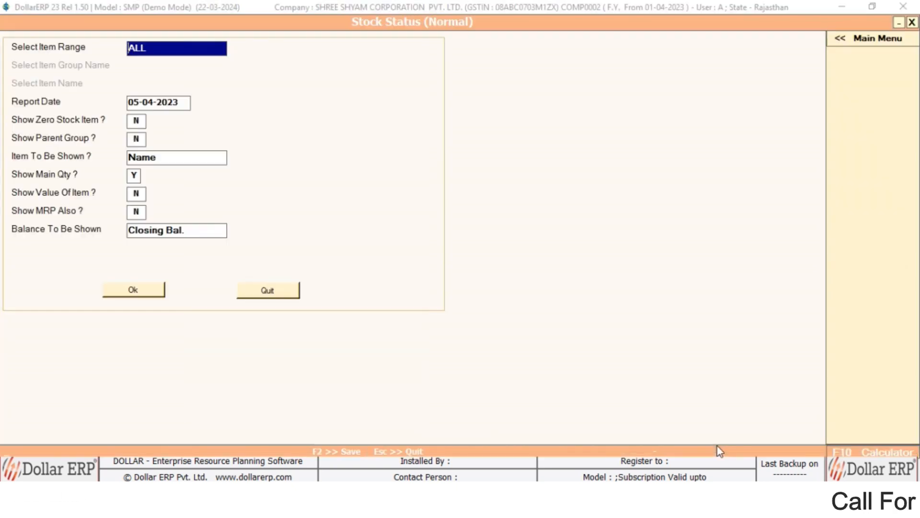
# Step: Generate the stock status for ALL items as on 05-04-2023, showing main quantity Y and Closing Bal
pyautogui.press('Return')
pyautogui.press('Return')
pyautogui.press('Return')
pyautogui.press('Return')
pyautogui.press('Return')
pyautogui.press('Return')
pyautogui.press('Return')
pyautogui.press('Return')
pyautogui.press('Return')
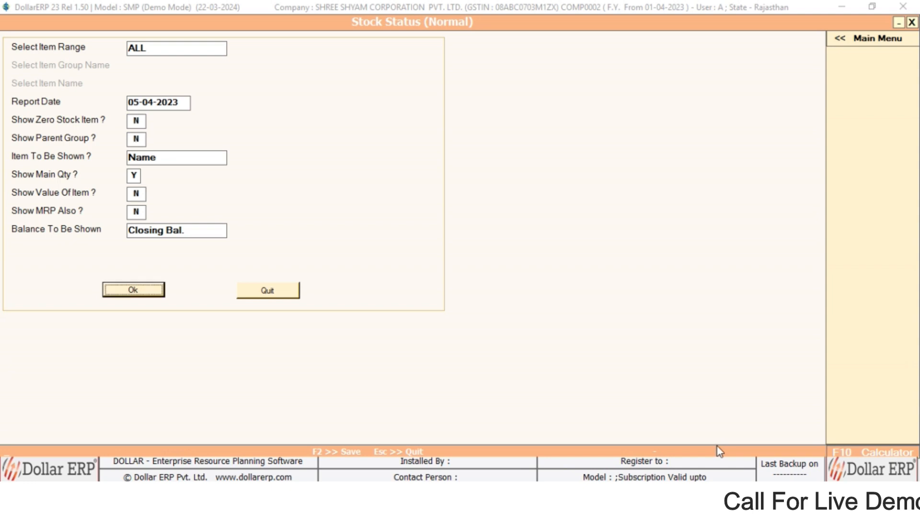
pyautogui.press('Return')
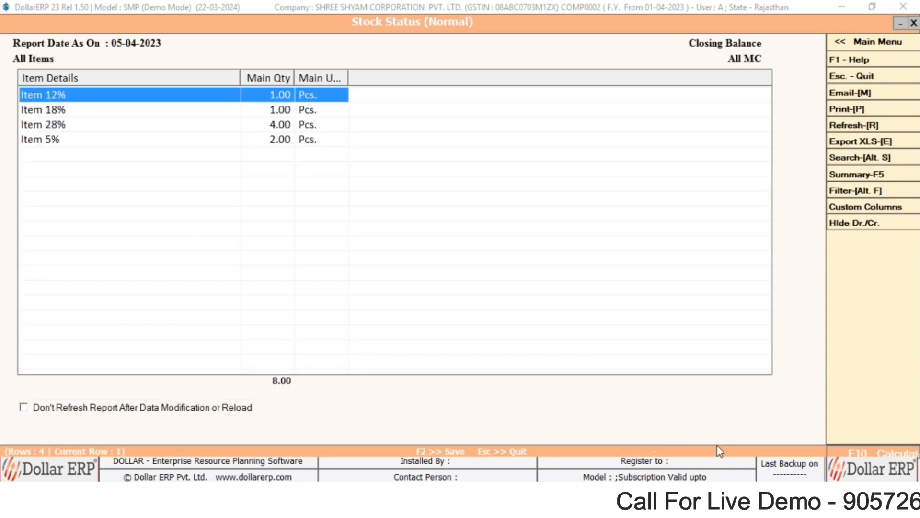
# Step: Examine the closing stock quantities of the items and close the stock status report
pyautogui.press('Down')
pyautogui.press('Down')
pyautogui.press('Up')
pyautogui.press('Up')
pyautogui.press('Down')
pyautogui.press('Down')
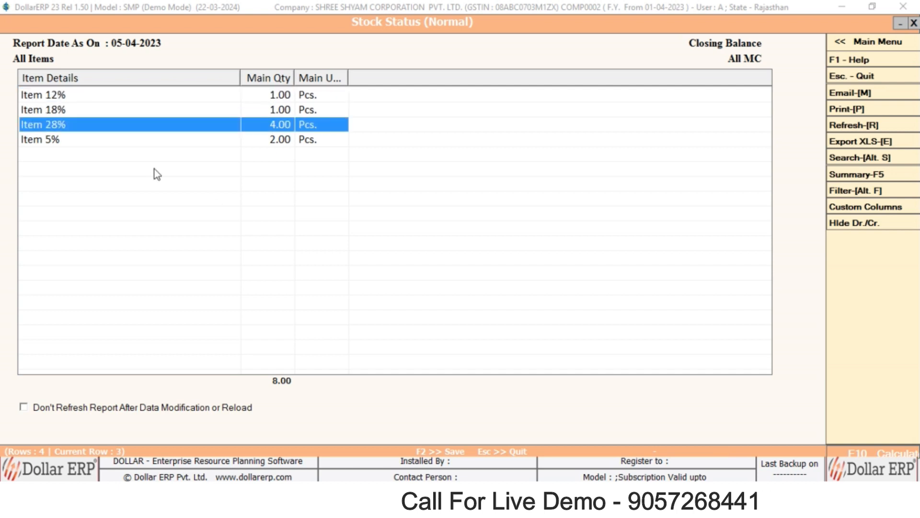
pyautogui.press('Escape')
pyautogui.press('Escape')
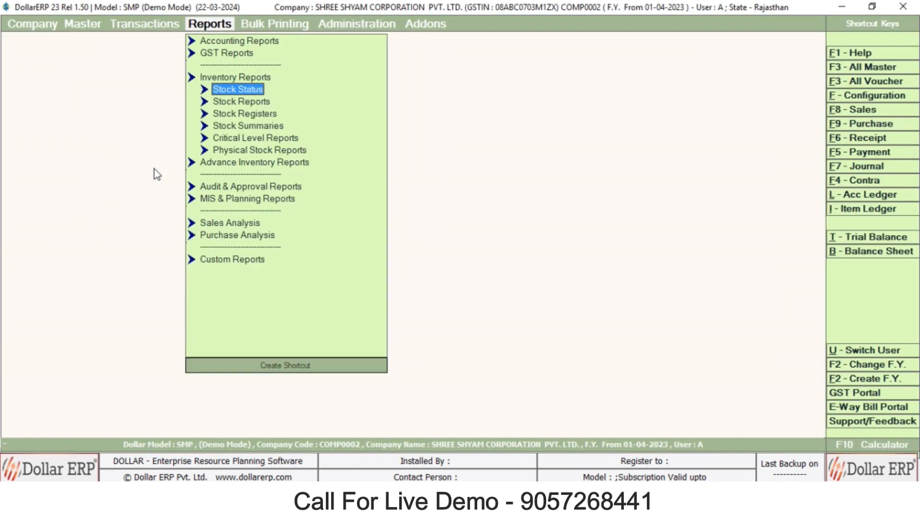
pyautogui.press('Up')
pyautogui.press('Up')
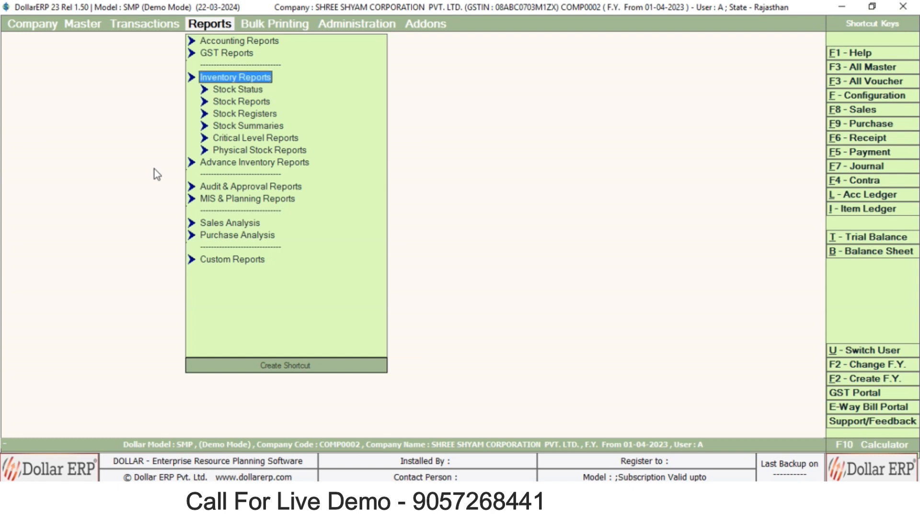
# Step: Open the GSTR-1 return from the GST returns reports
pyautogui.press('Return')
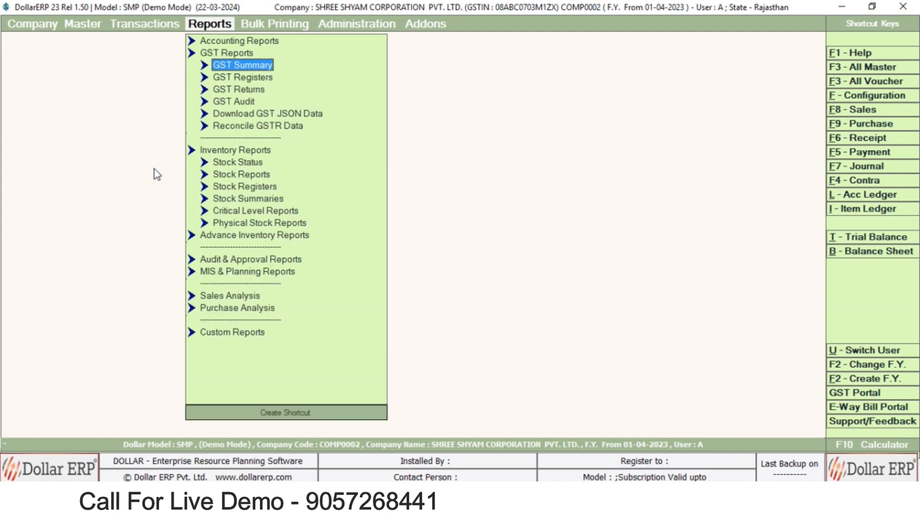
pyautogui.press('Down')
pyautogui.press('Down')
pyautogui.press('Return')
pyautogui.press('Down')
pyautogui.press('Down')
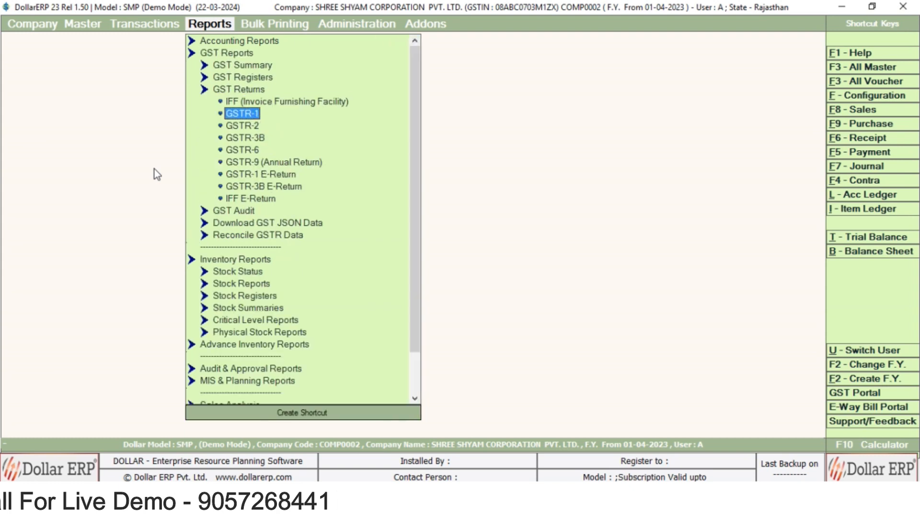
pyautogui.press('Down')
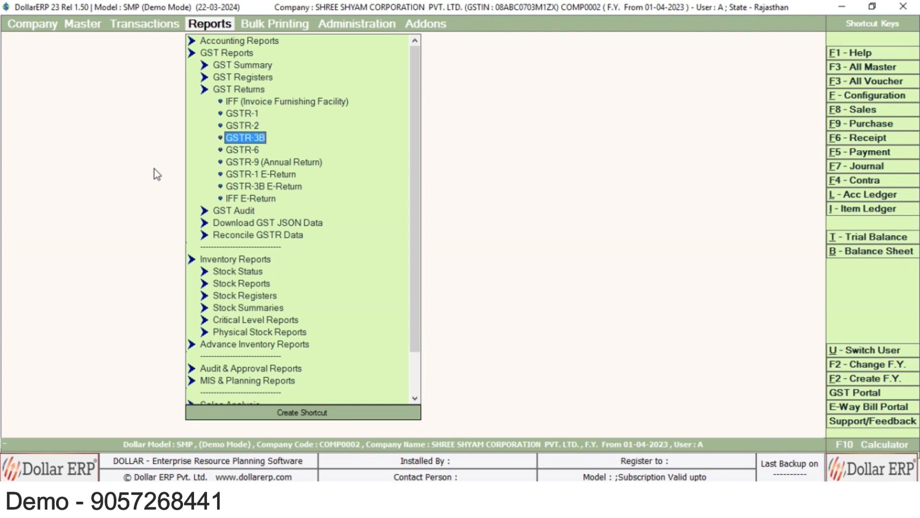
pyautogui.press('Down')
pyautogui.press('Down')
pyautogui.press('Up')
pyautogui.press('Up')
pyautogui.press('Up')
pyautogui.press('Up')
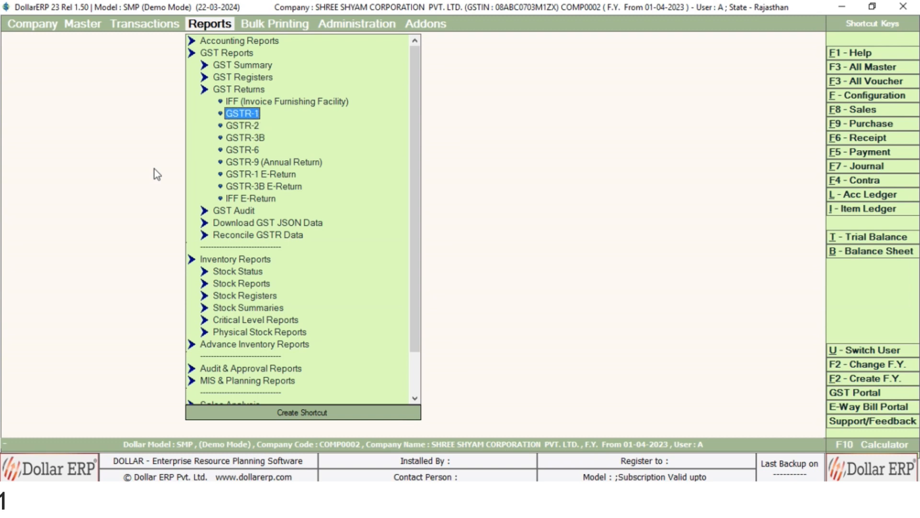
pyautogui.press('Return')
# Step: Generate GSTR-1 for 01-04-2023 to 30-04-2023, showing accounts by Name, with the summary options at N and IFF skipping at None
pyautogui.press('Return')
pyautogui.write('3')
pyautogui.write('0.4')
pyautogui.press('Return')
pyautogui.press('Return')
pyautogui.press('Return')
pyautogui.press('Return')
pyautogui.press('Return')
pyautogui.press('Return')
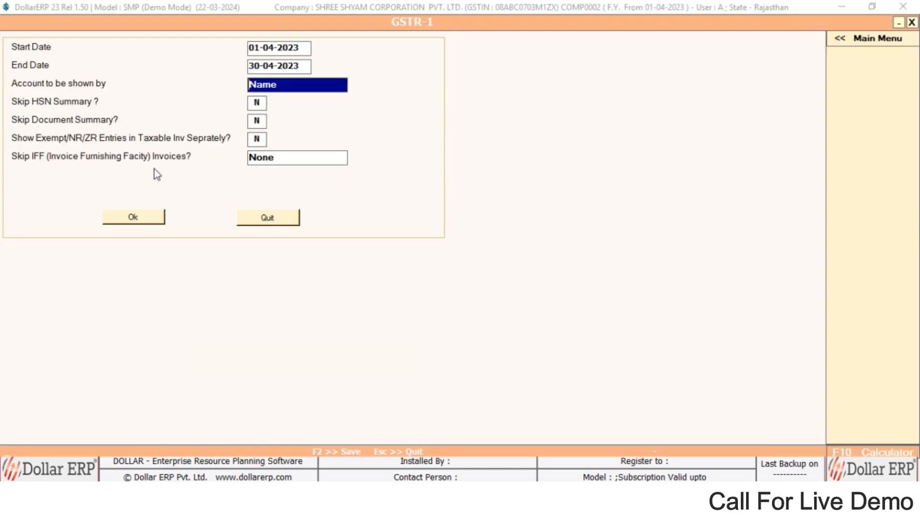
pyautogui.press('Return')
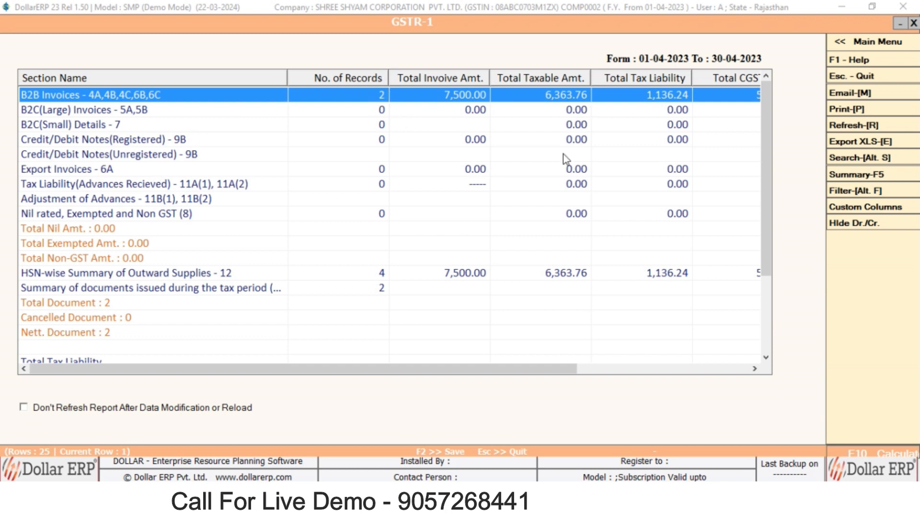
# Step: Open the B2B Invoices section of GSTR-1 and examine the invoice entries listed for Neha Enterprises
pyautogui.press('Return')
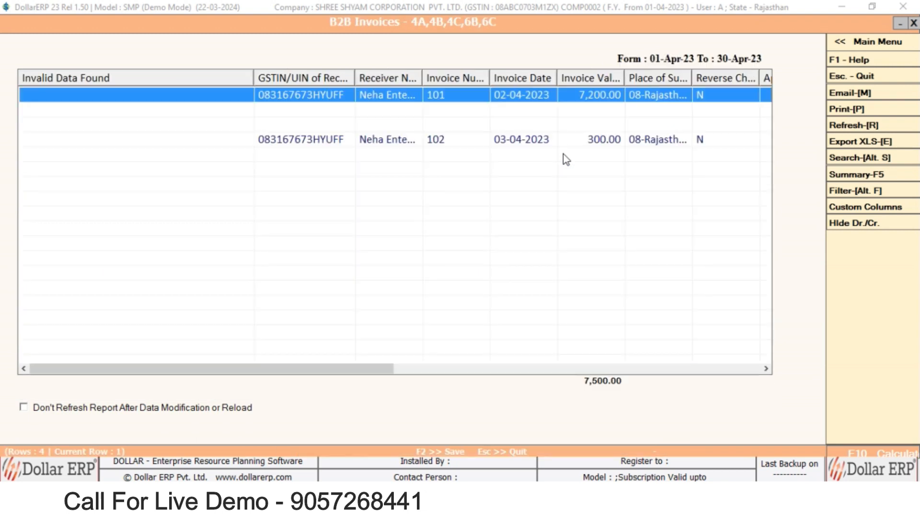
pyautogui.press('Down')
pyautogui.press('Down')
pyautogui.press('Down')
pyautogui.press('Up')
pyautogui.press('Up')
pyautogui.press('Up')
pyautogui.press('Down')
pyautogui.press('Up')
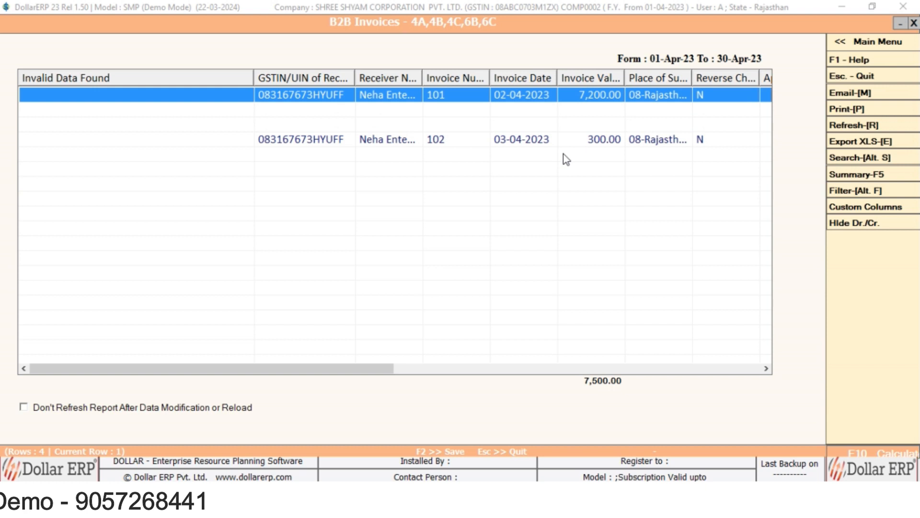
pyautogui.press('Down')
pyautogui.press('Down')
pyautogui.press('Down')
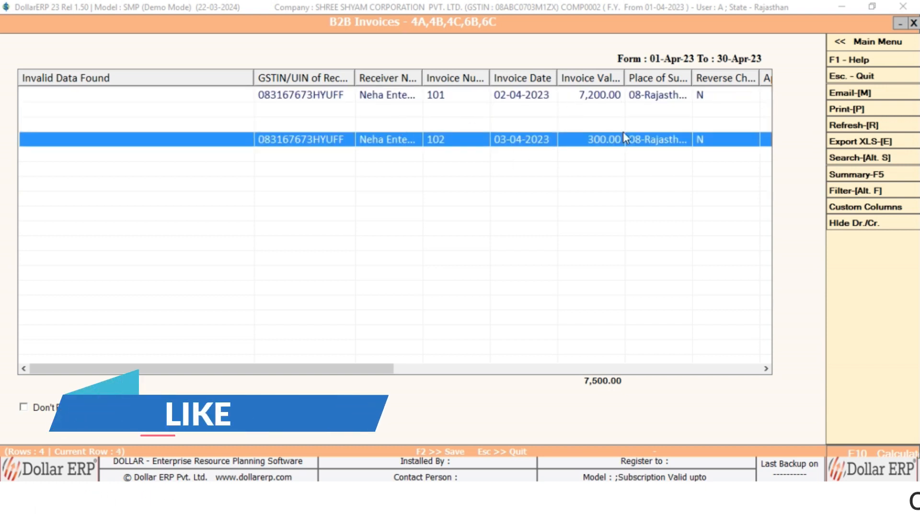
# Step: Examine the rate, taxable value and central and state tax columns of the B2B invoice lines, and close the section
pyautogui.press('Right')
pyautogui.press('Right')
pyautogui.press('Right')
pyautogui.press('Right')
pyautogui.press('Right')
pyautogui.press('Right')
pyautogui.press('Right')
pyautogui.press('Right')
pyautogui.press('Right')
pyautogui.press('Right')
pyautogui.press('Right')
pyautogui.press('Right')
pyautogui.press('Right')
pyautogui.press('Right')
pyautogui.press('Right')
pyautogui.press('Right')
pyautogui.press('Right')
pyautogui.press('Right')
pyautogui.press('Right')
pyautogui.press('Right')
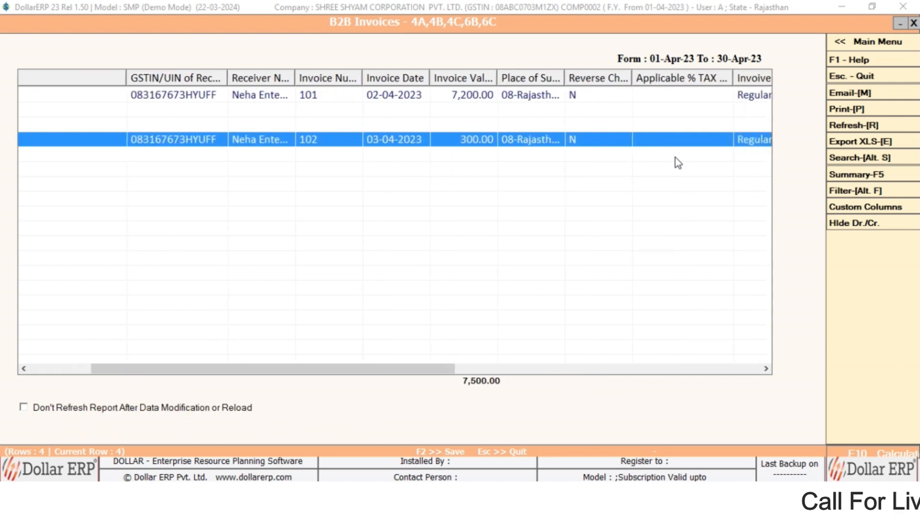
pyautogui.press('Right')
pyautogui.press('Right')
pyautogui.press('Right')
pyautogui.press('Right')
pyautogui.press('Right')
pyautogui.press('Right')
pyautogui.press('Right')
pyautogui.press('Right')
pyautogui.press('Right')
pyautogui.press('Right')
pyautogui.press('Right')
pyautogui.press('Right')
pyautogui.press('Right')
pyautogui.press('Right')
pyautogui.press('Right')
pyautogui.press('Right')
pyautogui.press('Right')
pyautogui.press('Right')
pyautogui.press('Right')
pyautogui.press('Right')
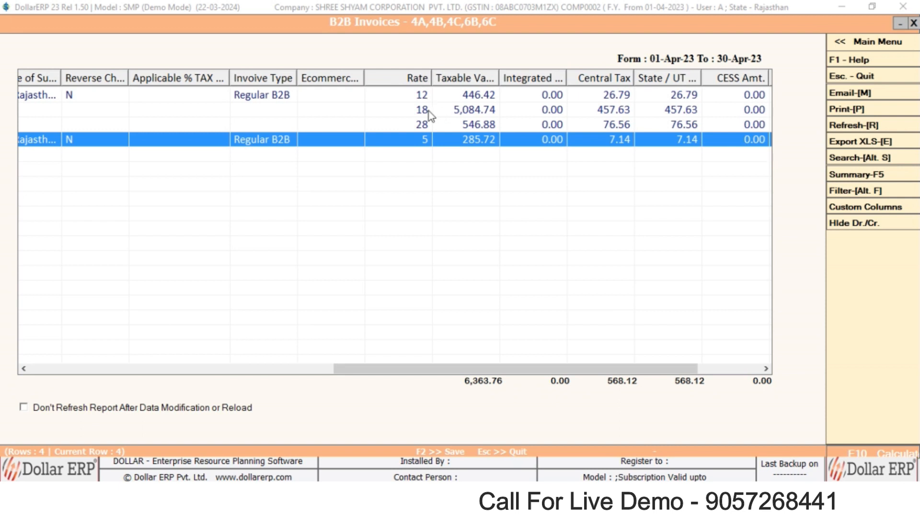
pyautogui.click(430, 111)
pyautogui.click(423, 125)
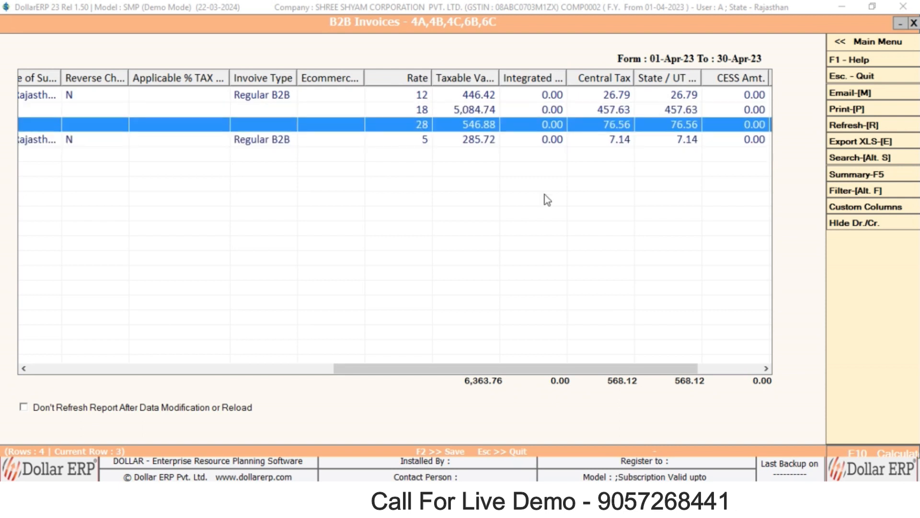
pyautogui.press('Escape')
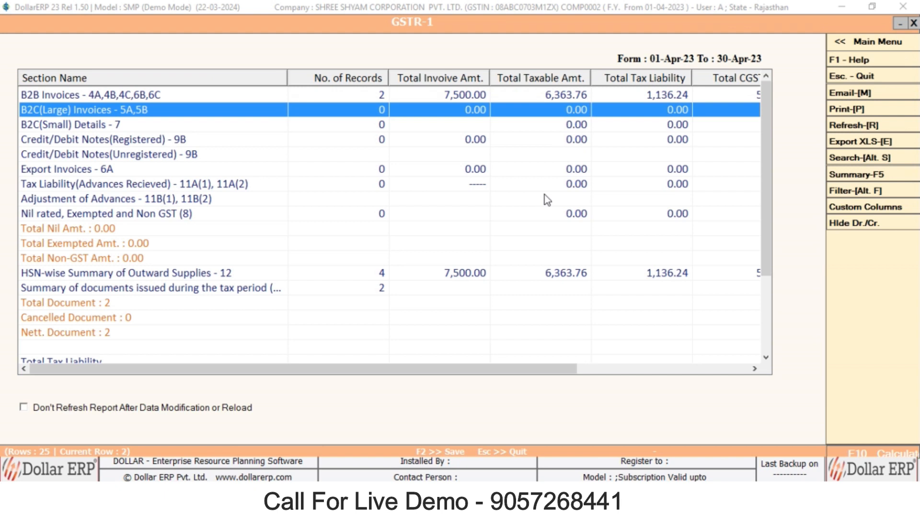
# Step: Look through the remaining GSTR-1 sections down to the HSN-wise summary and document summary, and close the report
pyautogui.press('Up')
pyautogui.press('Down')
pyautogui.press('Down')
pyautogui.press('Down')
pyautogui.press('Down')
pyautogui.press('Down')
pyautogui.press('Down')
pyautogui.press('Down')
pyautogui.press('Down')
pyautogui.press('Down')
pyautogui.press('Down')
pyautogui.press('Down')
pyautogui.press('Down')
pyautogui.press('Down')
pyautogui.press('Escape')
pyautogui.press('Escape')
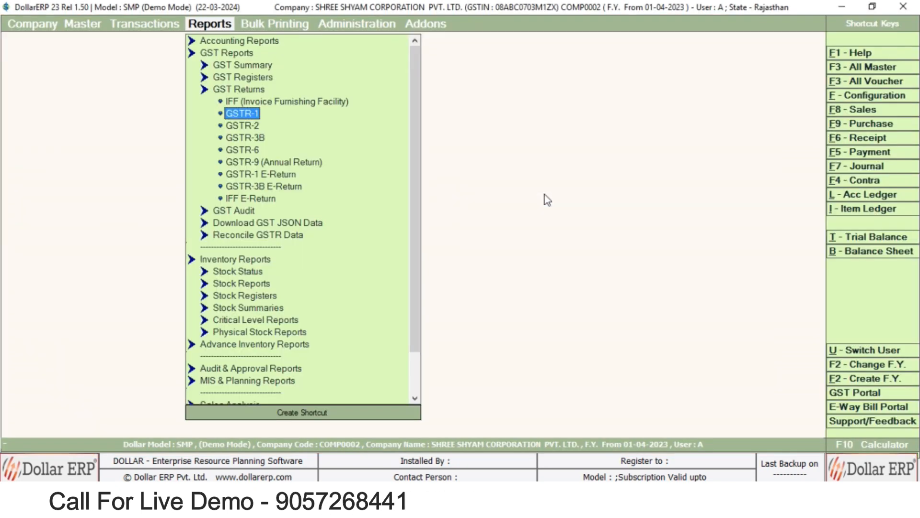
# Step: Open the GSTR-3B return for the period 01-04-2023 to 05-04-2023
pyautogui.press('Down')
pyautogui.press('Down')
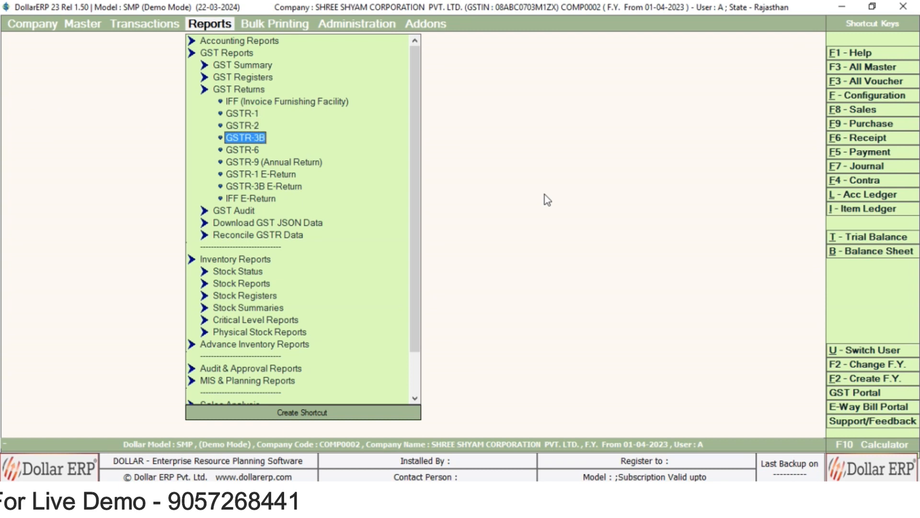
pyautogui.press('Return')
pyautogui.press('Return')
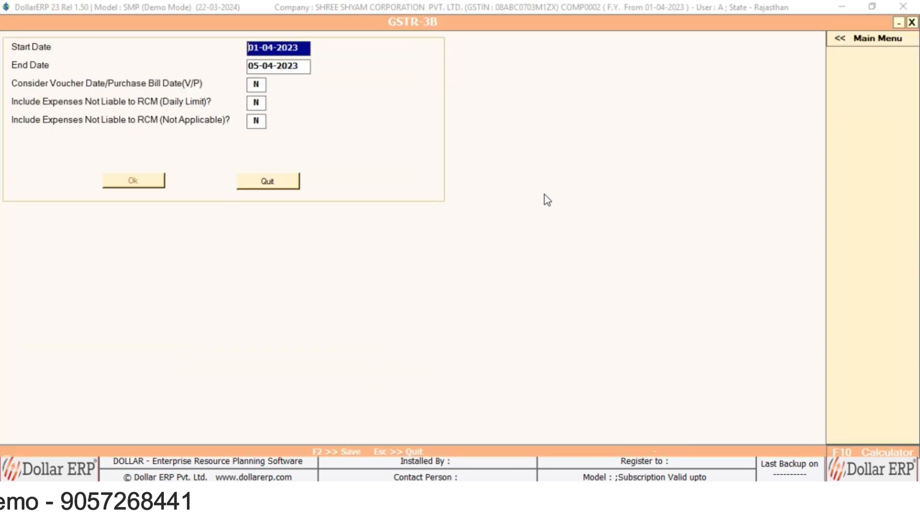
# Step: Generate GSTR-3B with the remaining options at N, examine the outward supplies in section 3.1, and close the report
pyautogui.press('Down')
pyautogui.press('Down')
pyautogui.press('Down')
pyautogui.press('Down')
pyautogui.press('Down')
pyautogui.press('Down')
pyautogui.press('Down')
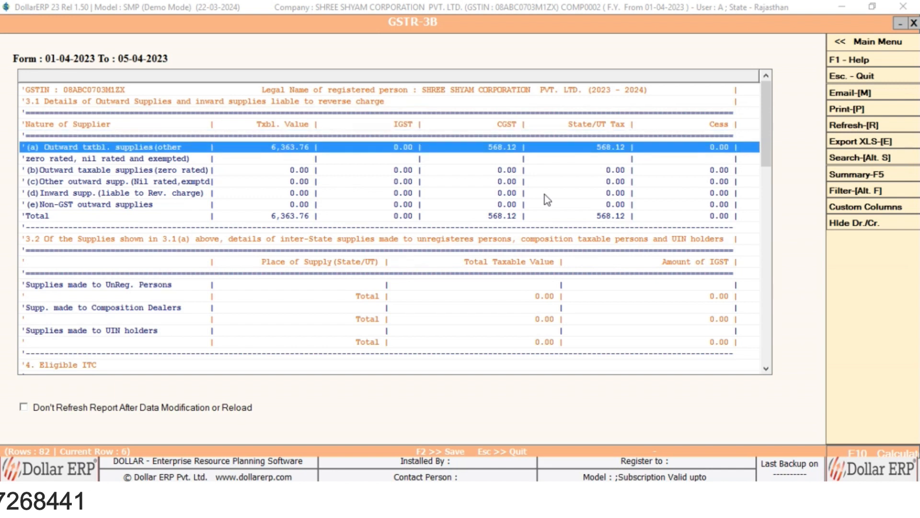
pyautogui.press('Down')
pyautogui.press('Down')
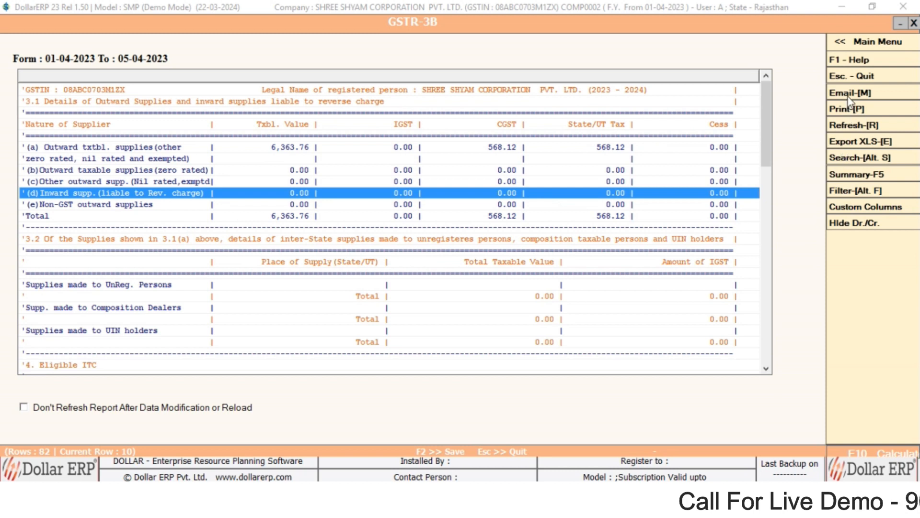
# Step: Return to the GST reports and display the options for downloading GST JSON data
pyautogui.press('Right')
pyautogui.press('Right')
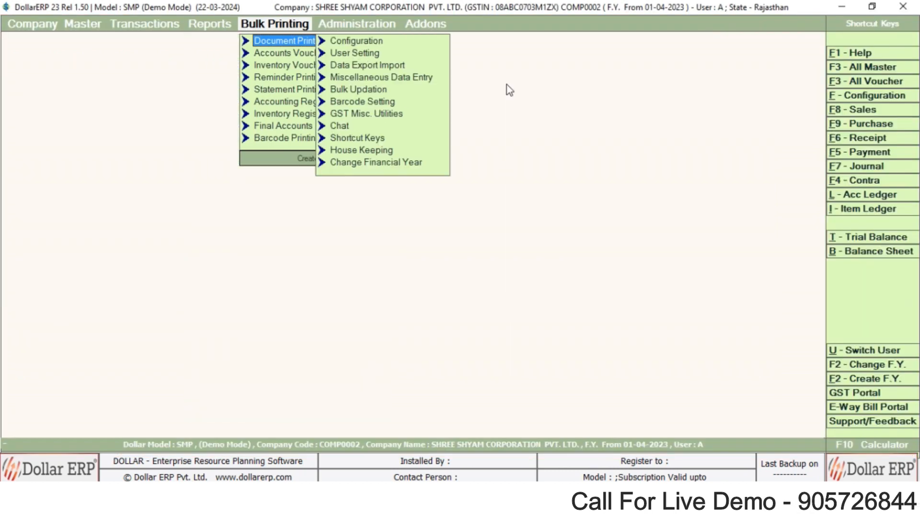
pyautogui.press('Left')
pyautogui.press('Left')
pyautogui.press('Left')
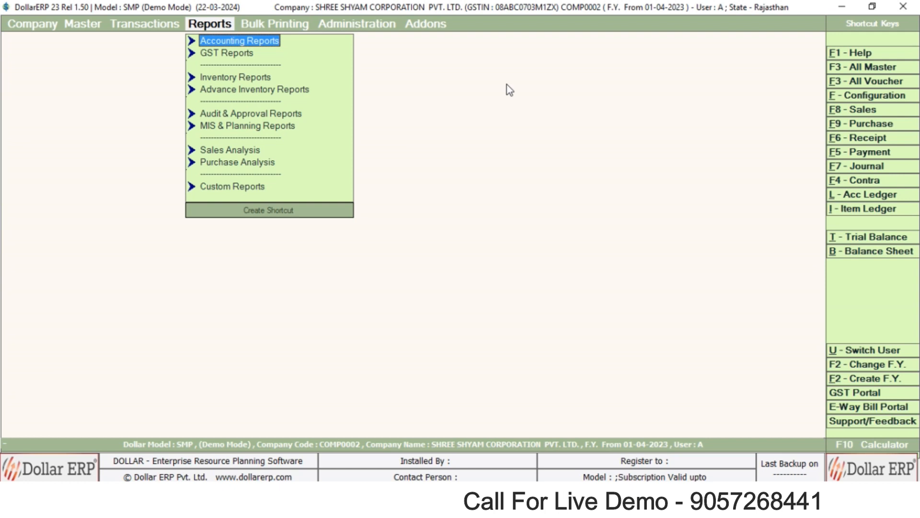
pyautogui.press('Down')
pyautogui.press('Return')
pyautogui.press('Down')
pyautogui.press('Down')
pyautogui.press('Down')
pyautogui.press('Down')
pyautogui.press('Return')
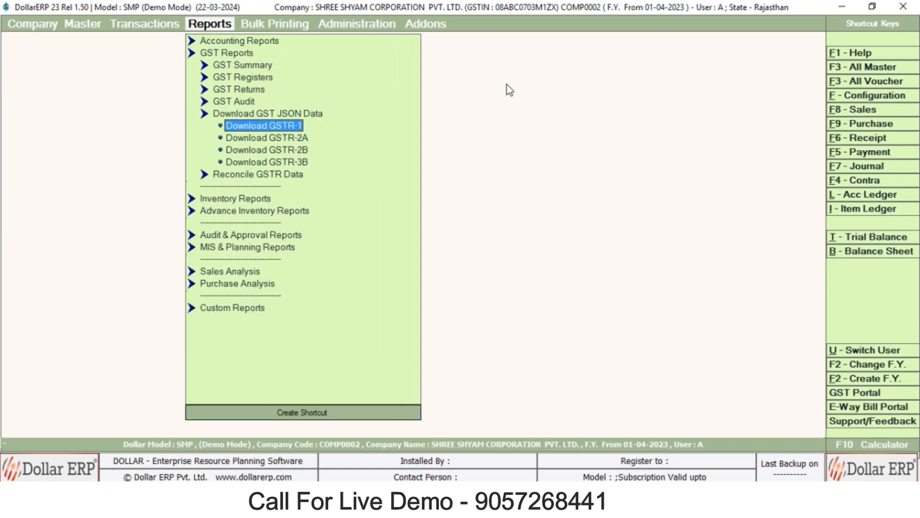
# Step: Look over the GSTR JSON download options and the GSTR data reconciliation options, and leave the reports list
pyautogui.press('Down')
pyautogui.press('Down')
pyautogui.press('Down')
pyautogui.press('Down')
pyautogui.press('Return')
pyautogui.press('Down')
pyautogui.press('Down')
pyautogui.press('Down')
pyautogui.press('Up')
pyautogui.press('Down')
pyautogui.press('Up')
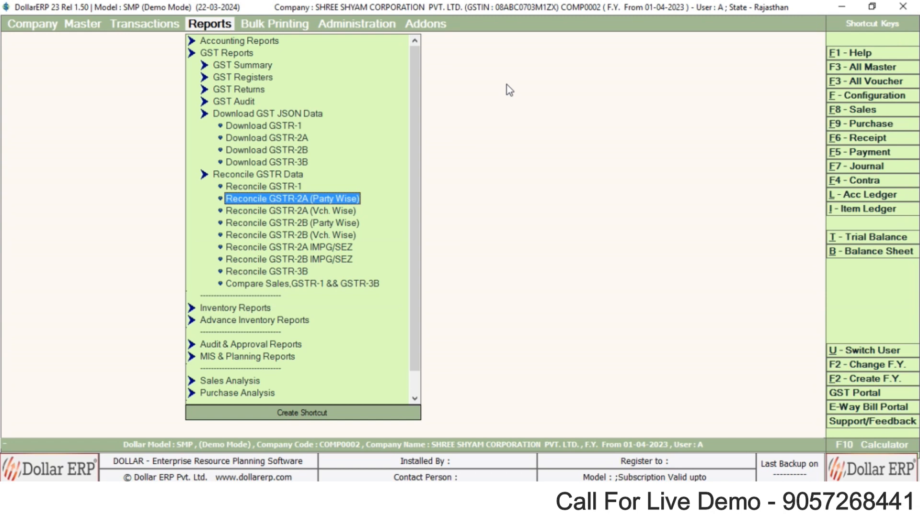
pyautogui.press('Escape')
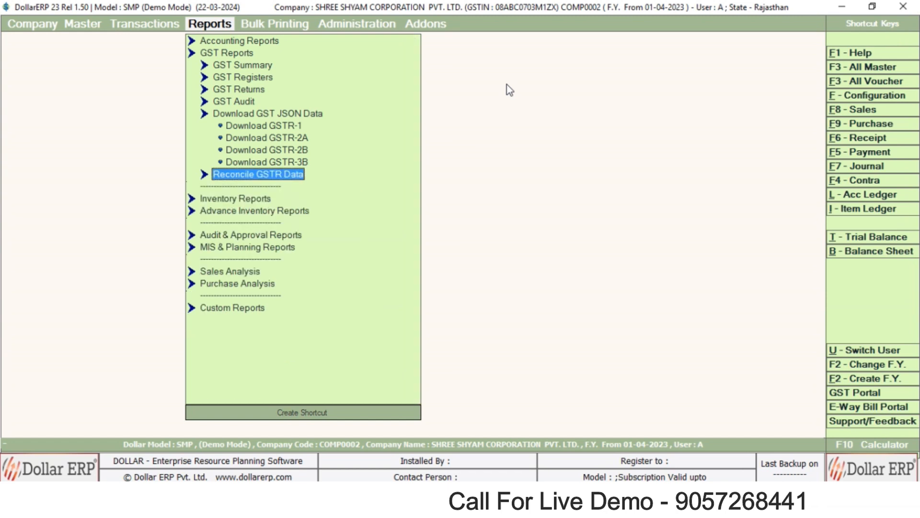
pyautogui.press('Left')
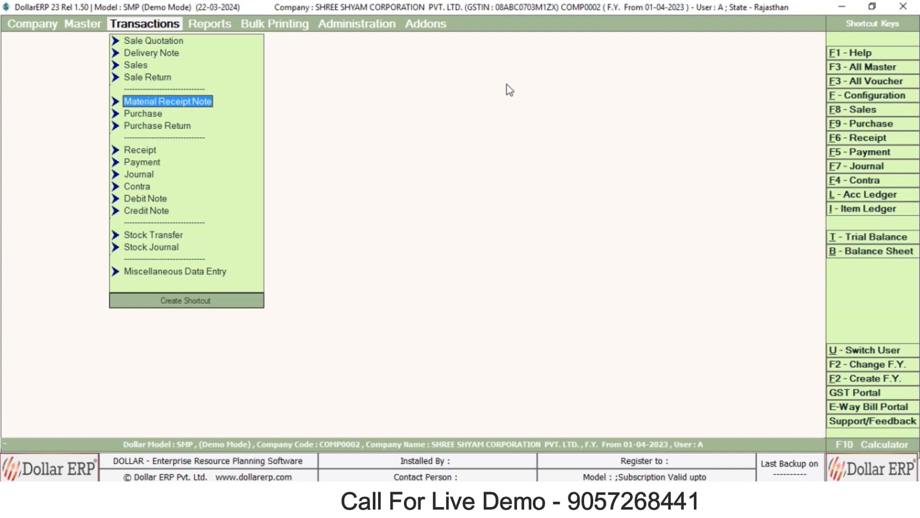